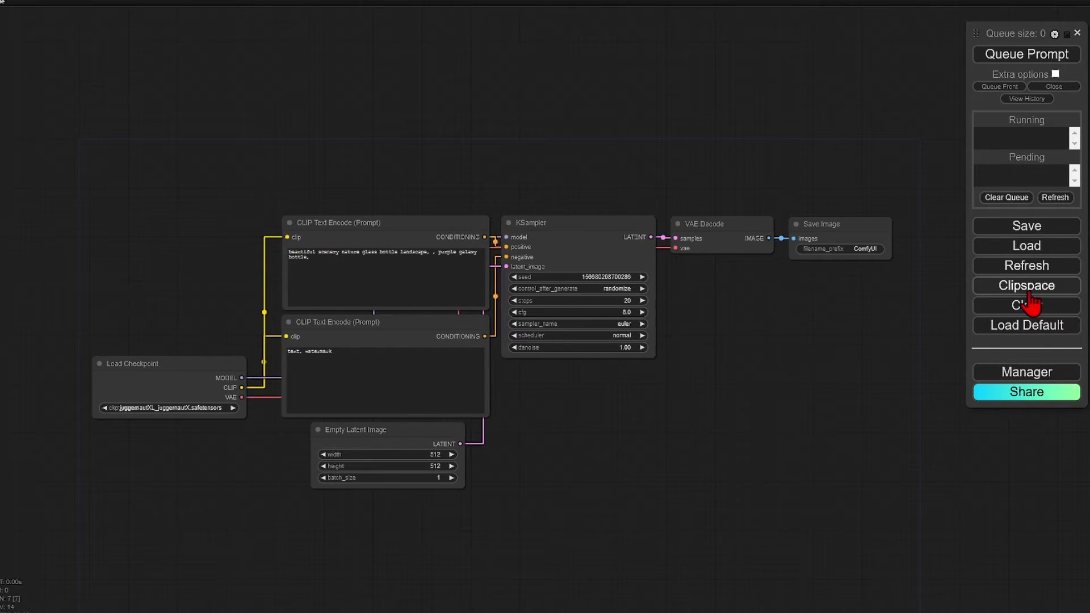
# - Search the Manager's custom nodes for ipadapter packs, then return to the graph
pyautogui.click(1028, 375)
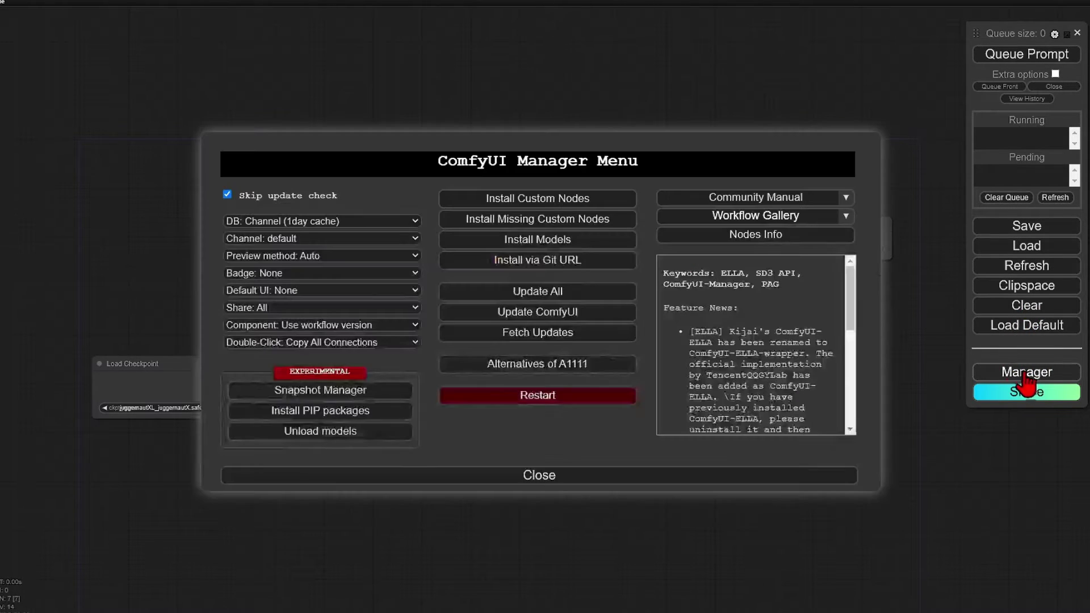
pyautogui.click(599, 200)
pyautogui.doubleClick(789, 78)
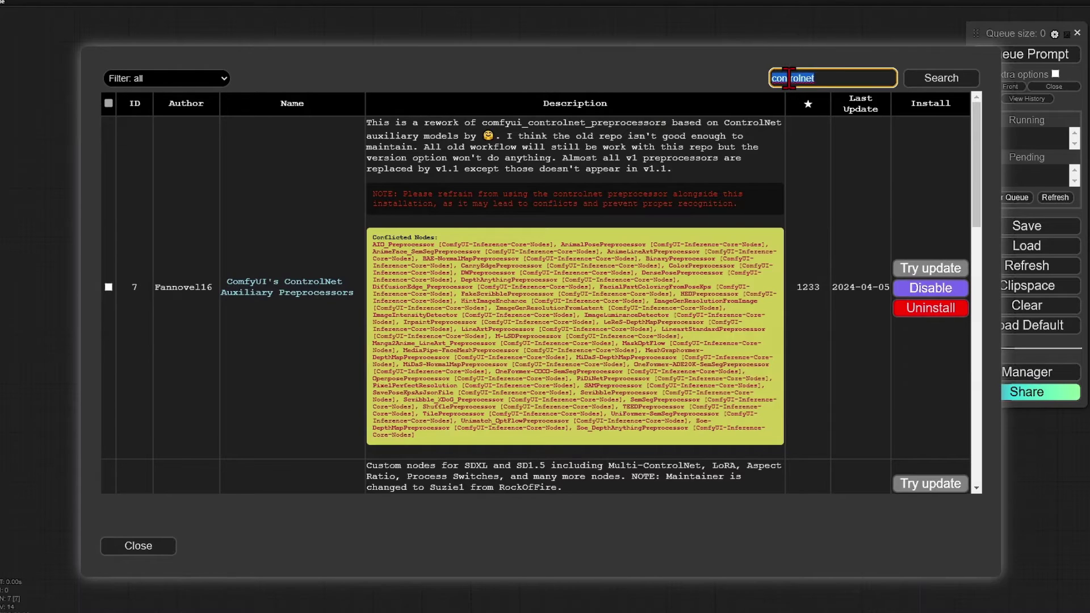
pyautogui.press('BackSpace')
pyautogui.write('ipadapter')
pyautogui.press('Return')
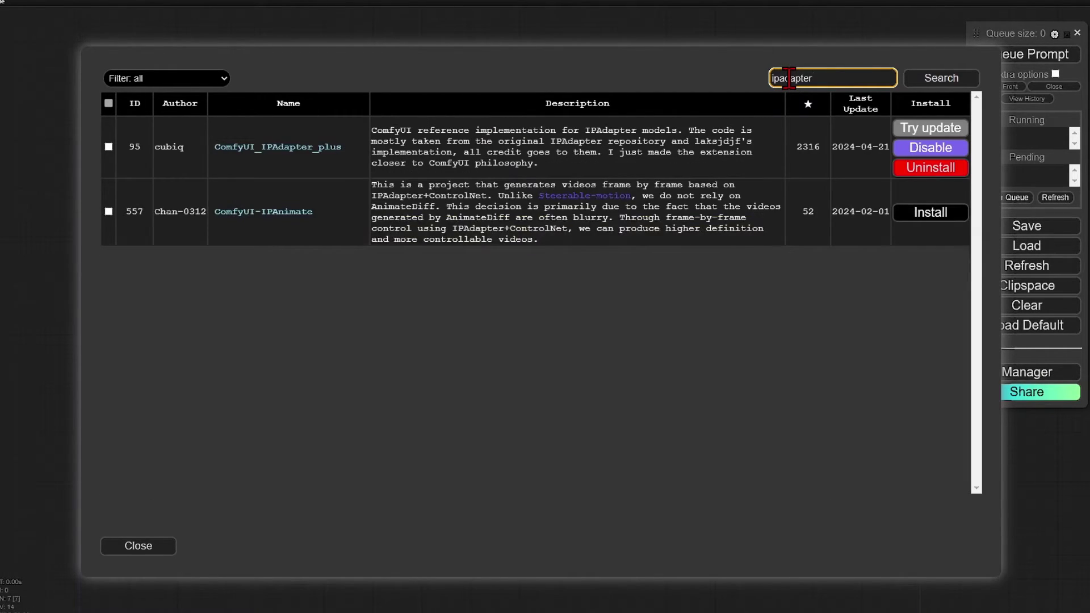
pyautogui.click(335, 163)
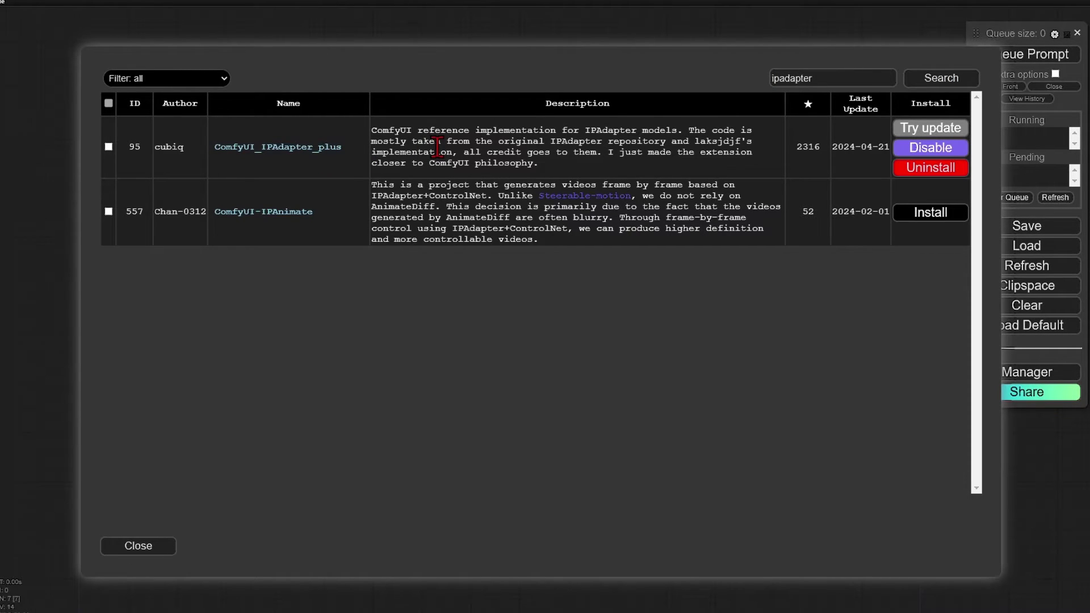
pyautogui.click(137, 545)
pyautogui.click(540, 475)
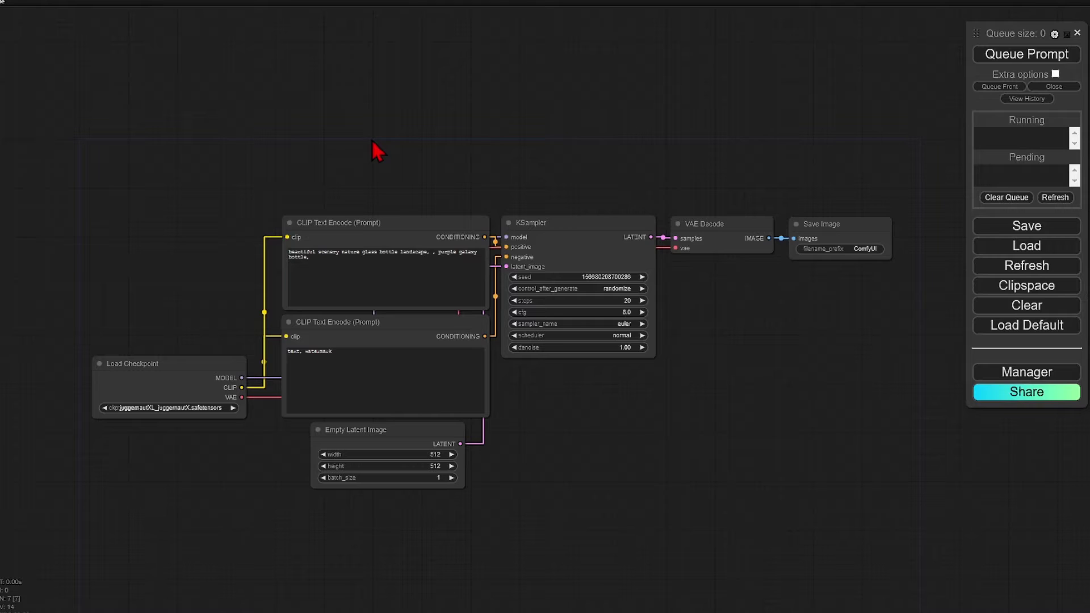
# - Add an IPAdapter Advanced node above the prompt nodes
pyautogui.doubleClick(334, 141)
pyautogui.write('ipadapter')
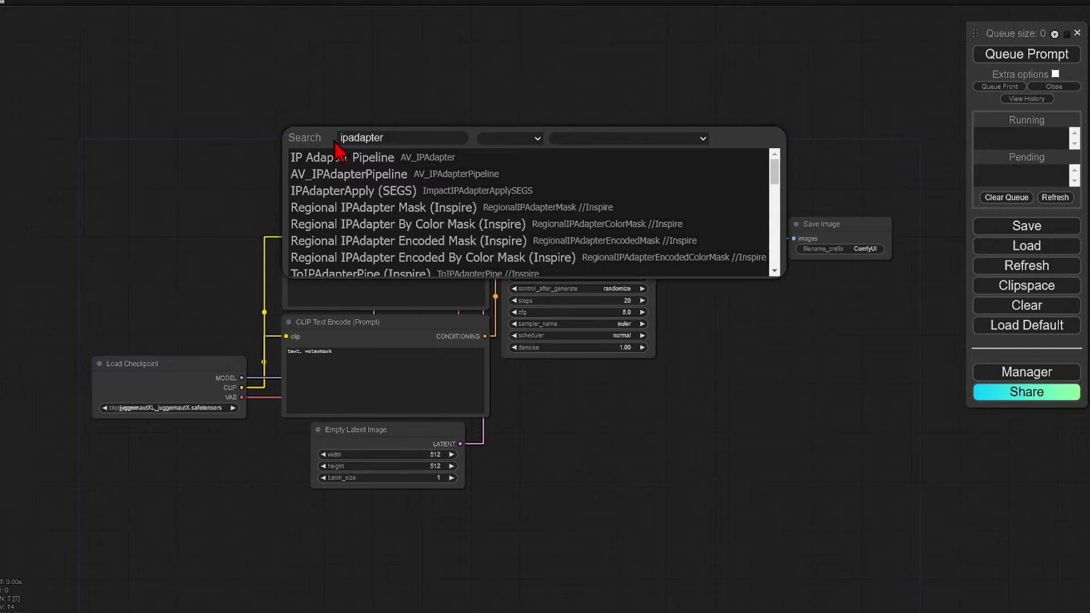
pyautogui.write(' a')
pyautogui.press('Return')
pyautogui.moveTo(439, 177); pyautogui.dragTo(429, 95)
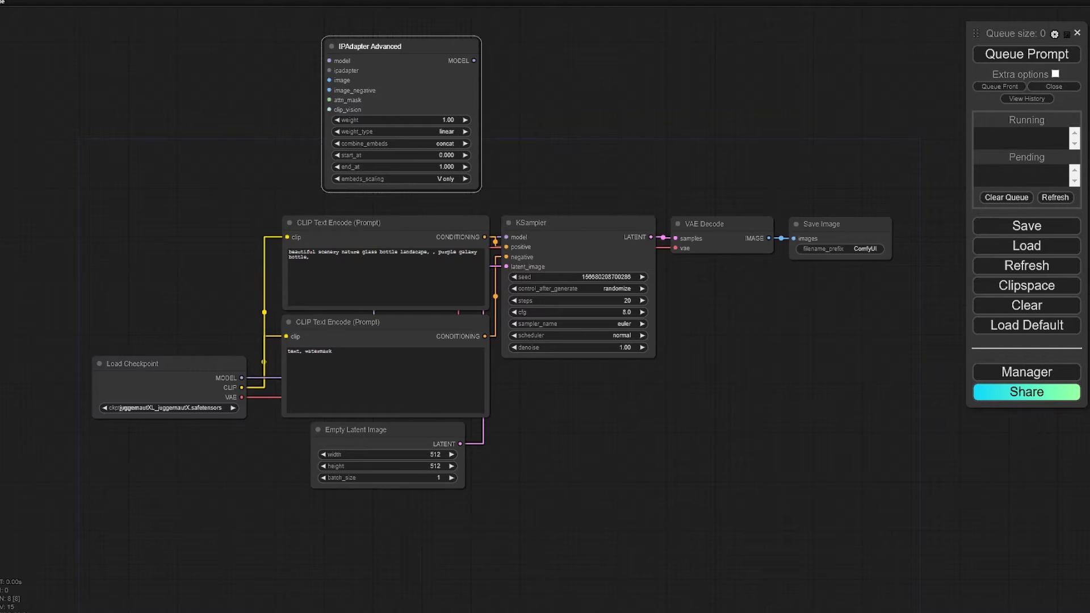
# - Add an IPAdapter Unified Loader set to the PLUS (high strength) preset
pyautogui.doubleClick(104, 148)
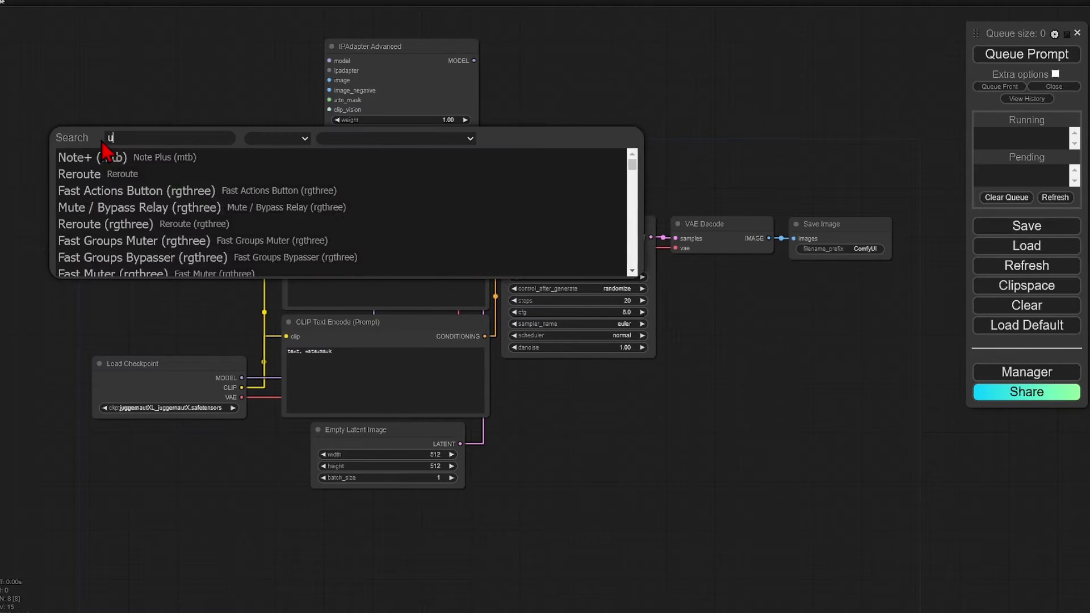
pyautogui.write('unified')
pyautogui.press('Return')
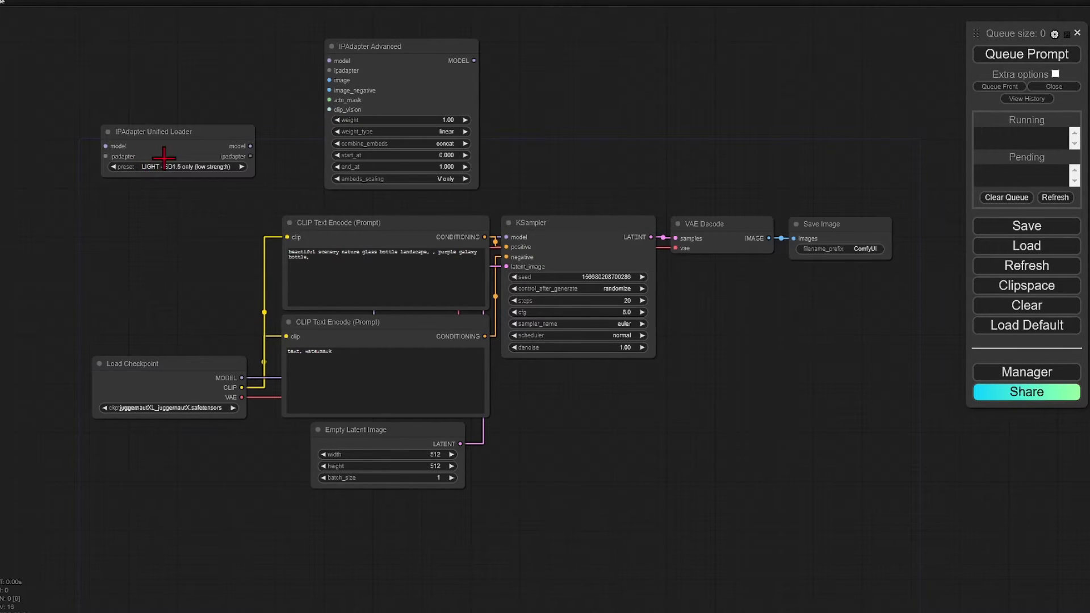
pyautogui.click(187, 149)
pyautogui.moveTo(187, 149); pyautogui.dragTo(205, 152)
pyautogui.click(199, 169)
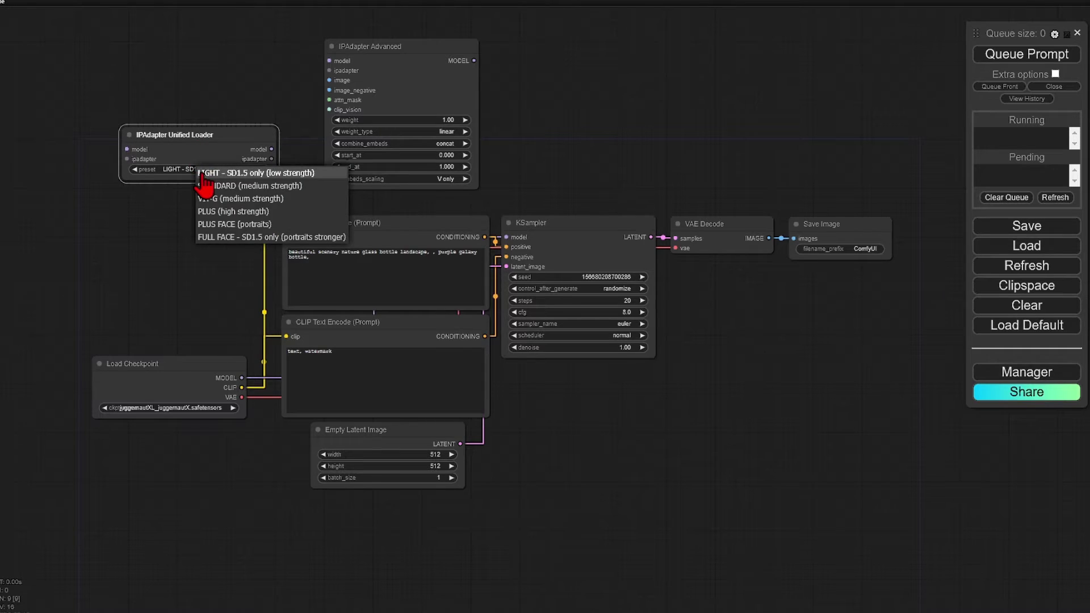
pyautogui.click(243, 209)
# - Wire checkpoint MODEL through the Unified Loader and IPAdapter Advanced into KSampler's model input
pyautogui.moveTo(406, 61); pyautogui.dragTo(477, 60)
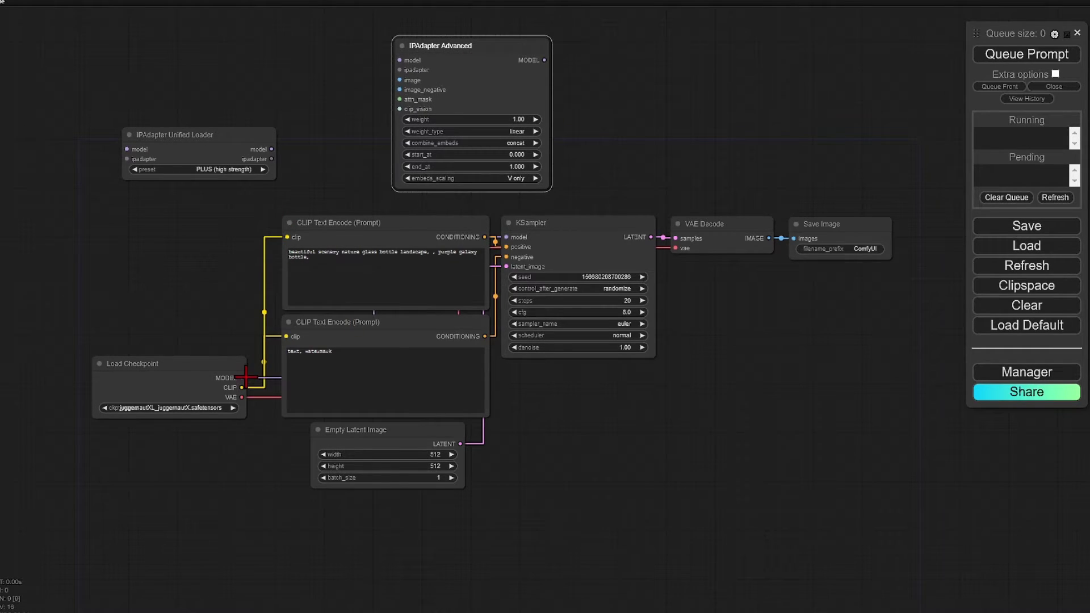
pyautogui.moveTo(242, 378); pyautogui.dragTo(127, 149)
pyautogui.moveTo(271, 150); pyautogui.dragTo(400, 60)
pyautogui.moveTo(544, 59); pyautogui.dragTo(506, 237)
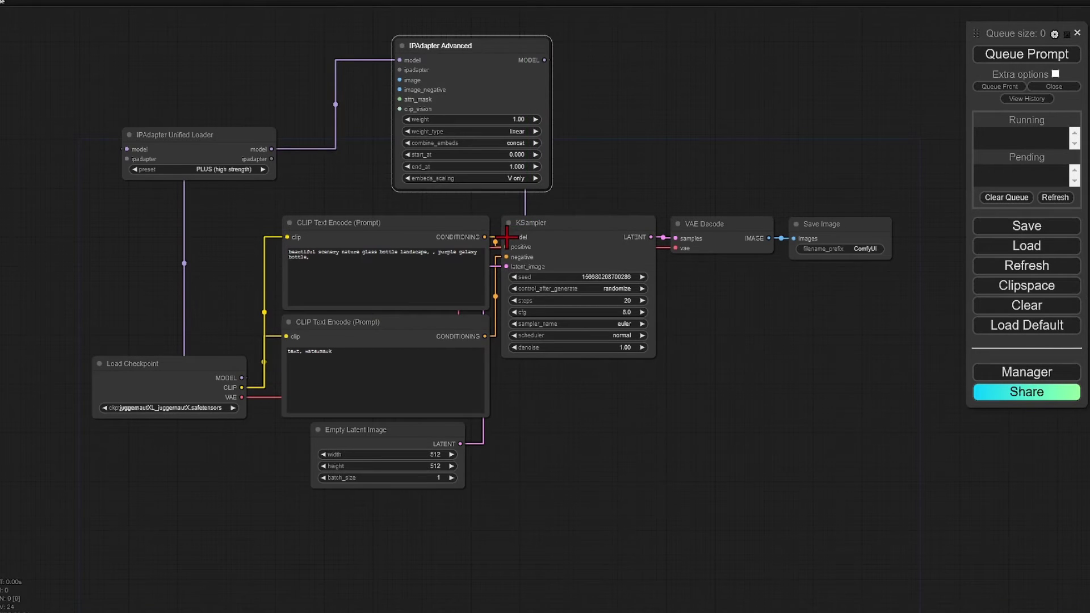
pyautogui.moveTo(453, 80); pyautogui.dragTo(387, 79)
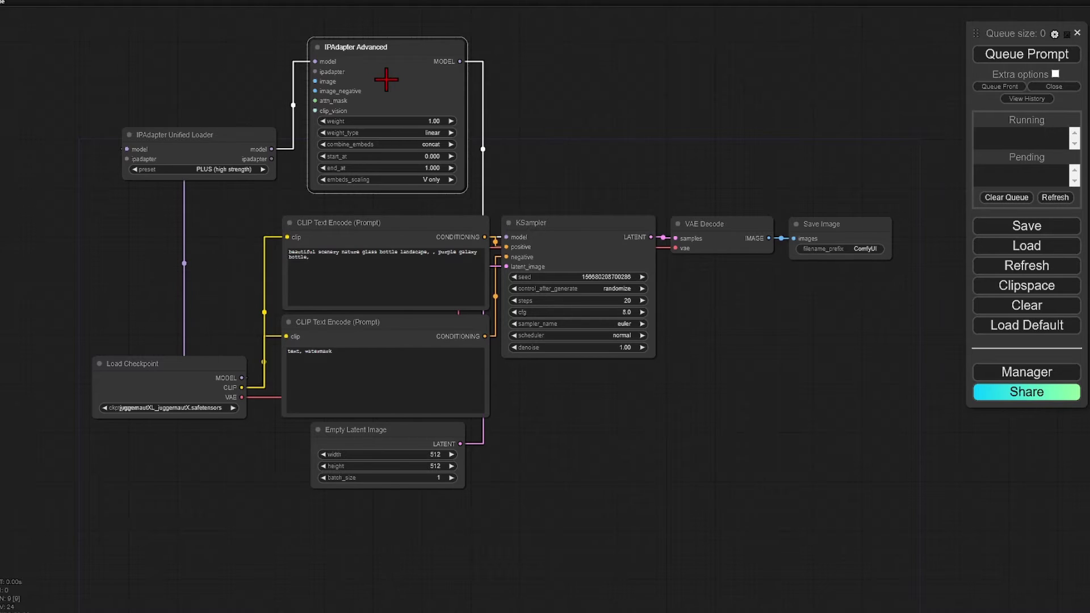
pyautogui.moveTo(171, 135); pyautogui.dragTo(134, 57)
pyautogui.moveTo(235, 82); pyautogui.dragTo(316, 72)
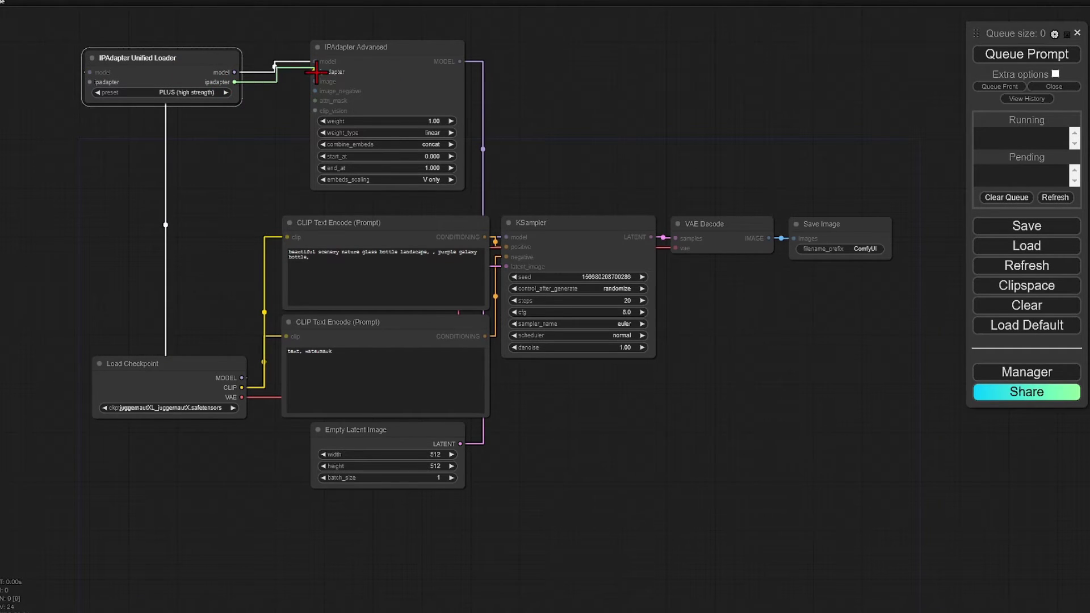
# - Add a Load Image node holding the cityscape reference image
pyautogui.scroll(5, 287, 199)
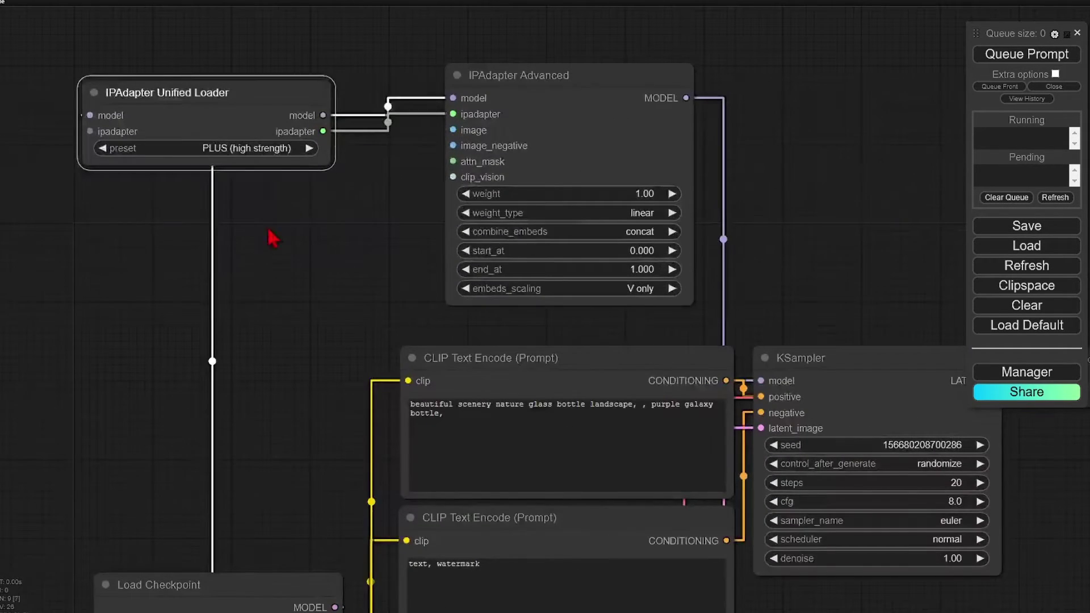
pyautogui.doubleClick(269, 230)
pyautogui.write('load image')
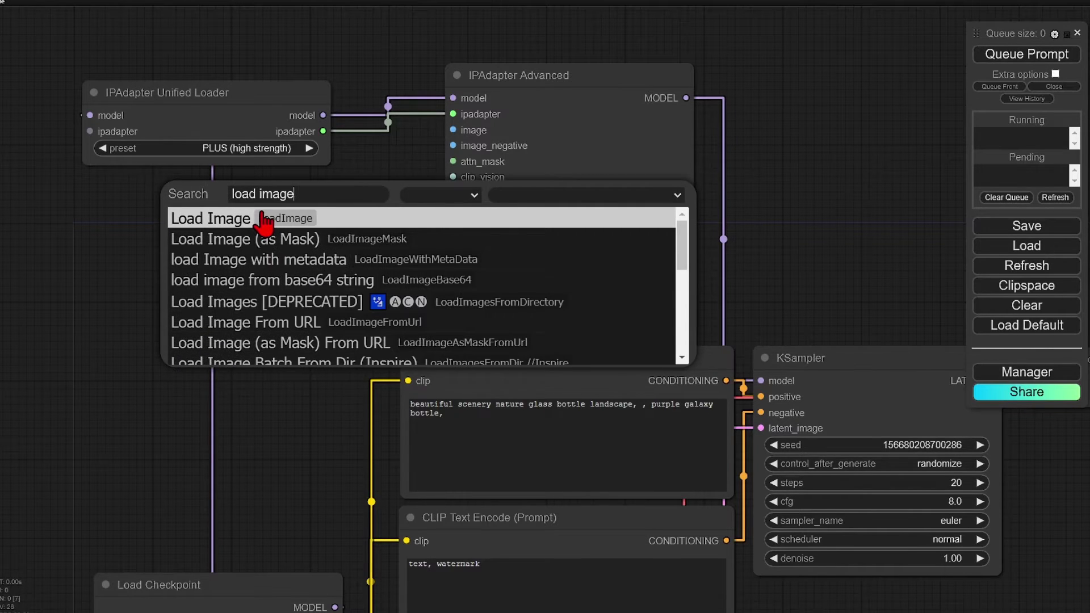
pyautogui.click(273, 219)
pyautogui.moveTo(360, 204); pyautogui.dragTo(111, 210)
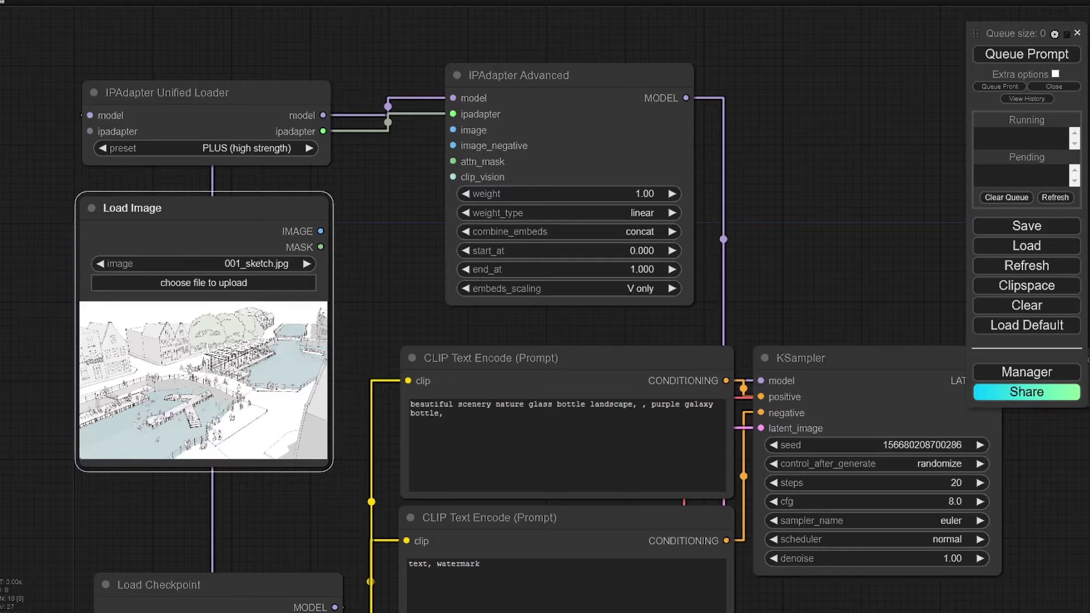
pyautogui.moveTo(365, 340); pyautogui.dragTo(306, 373)
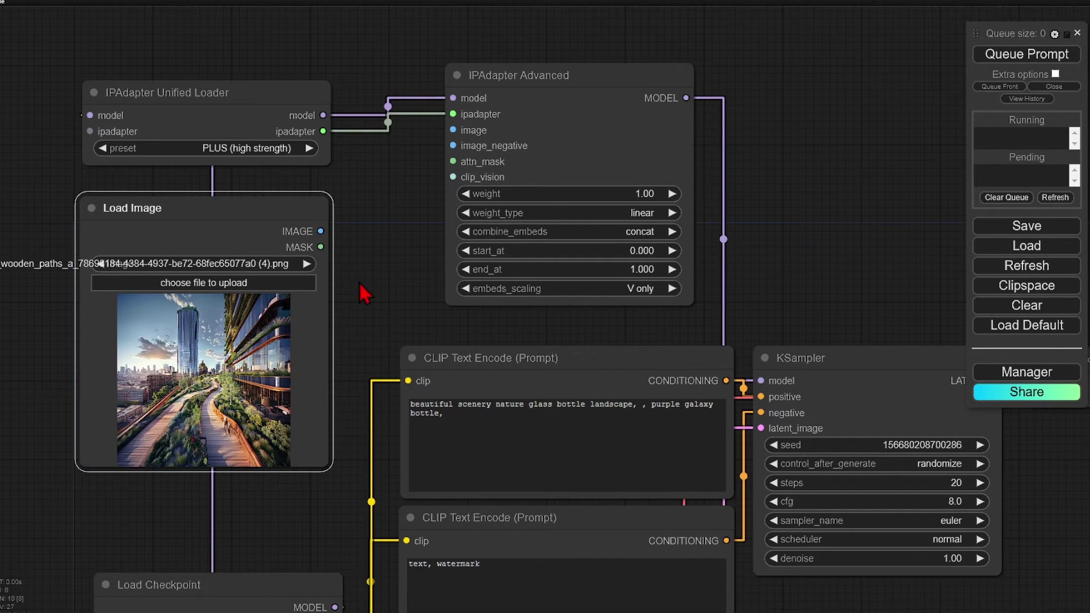
# - Route the reference image through a new Prep Image For ClipVision node into IPAdapter Advanced's image
pyautogui.doubleClick(352, 243)
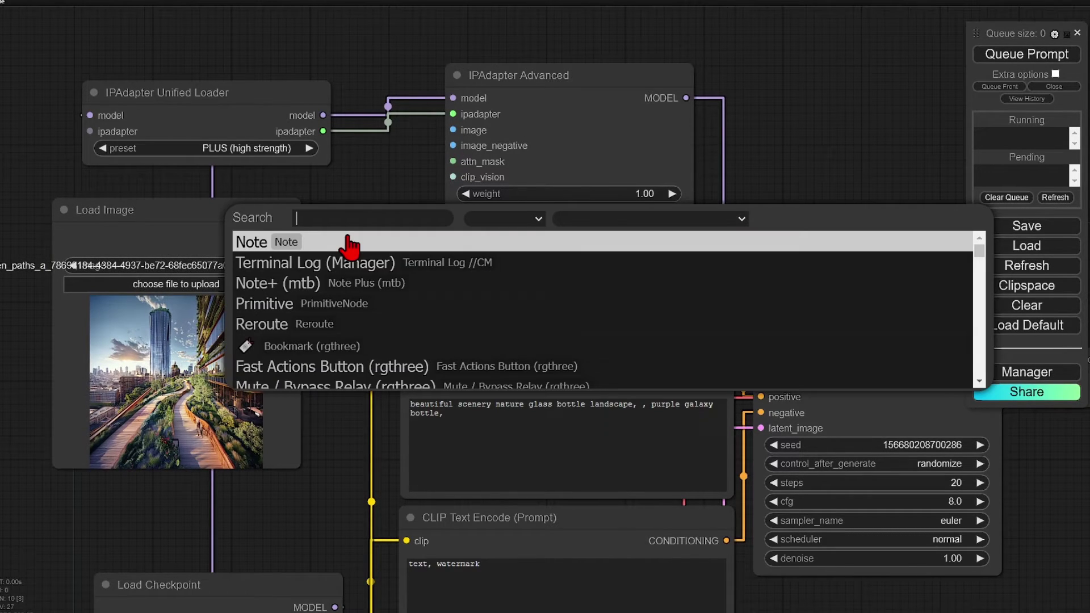
pyautogui.write('prep')
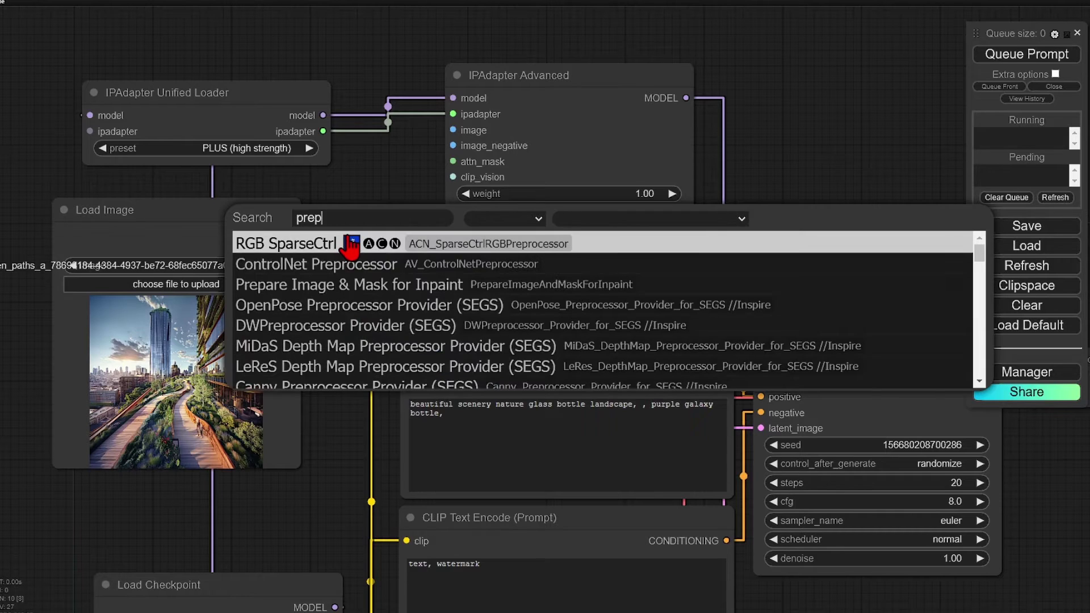
pyautogui.write('image')
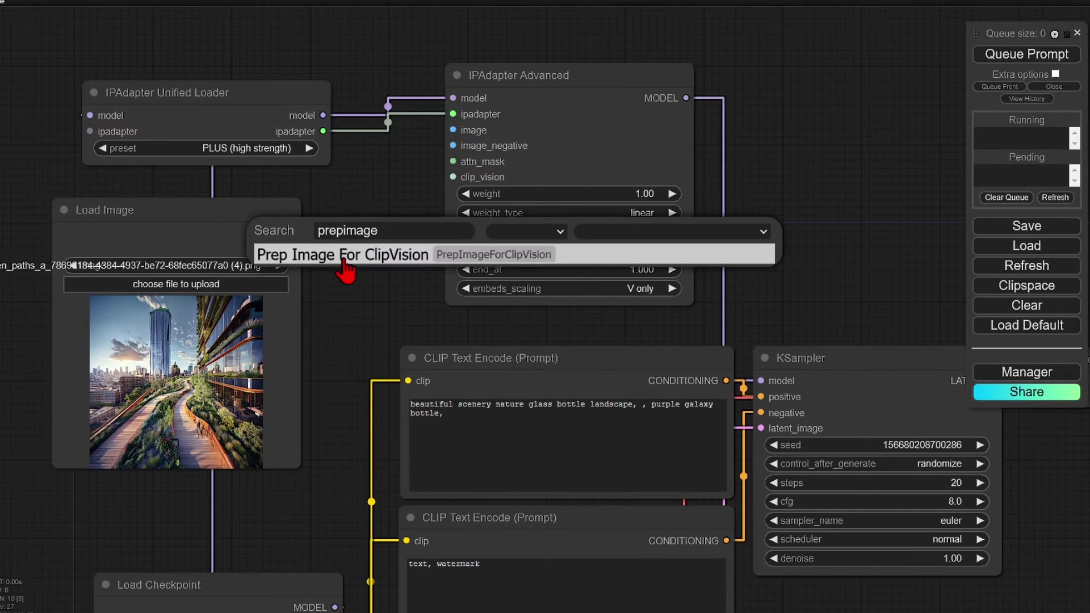
pyautogui.click(348, 255)
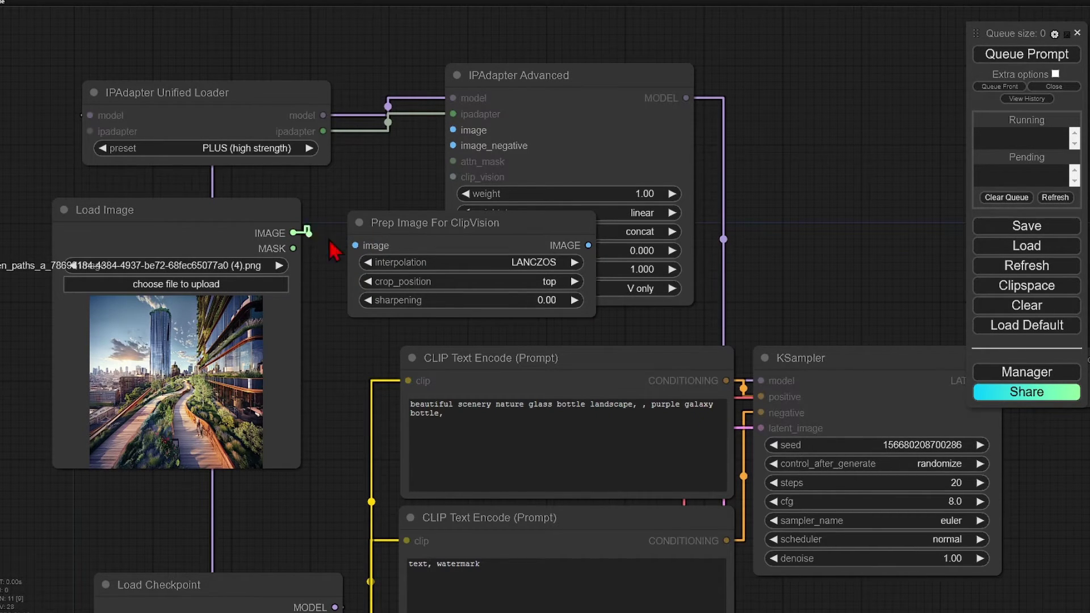
pyautogui.moveTo(293, 232); pyautogui.dragTo(355, 245)
pyautogui.moveTo(602, 80); pyautogui.dragTo(797, 69)
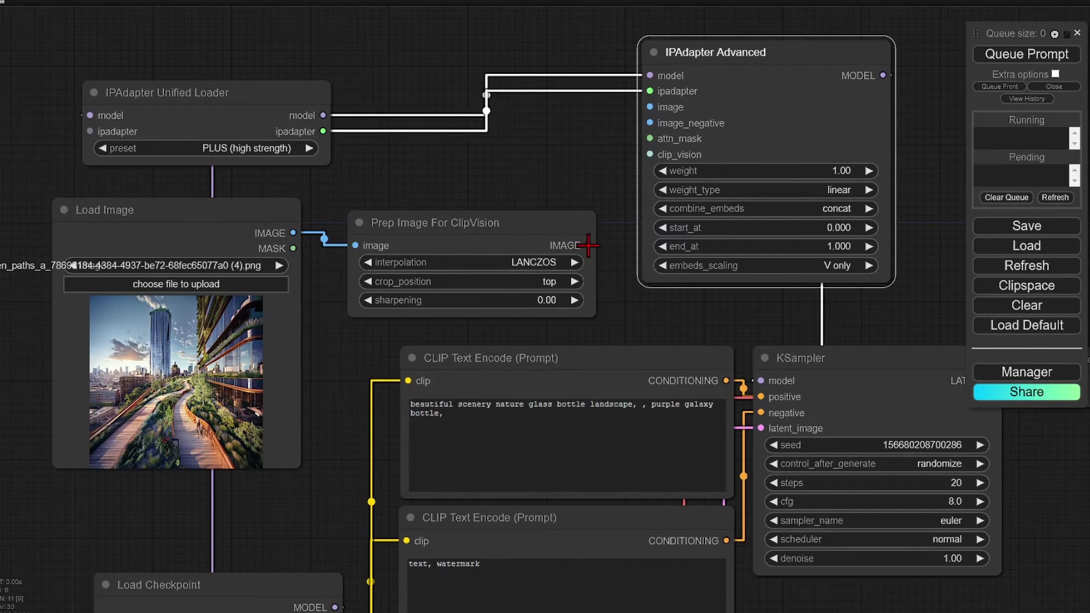
pyautogui.moveTo(589, 246); pyautogui.dragTo(650, 108)
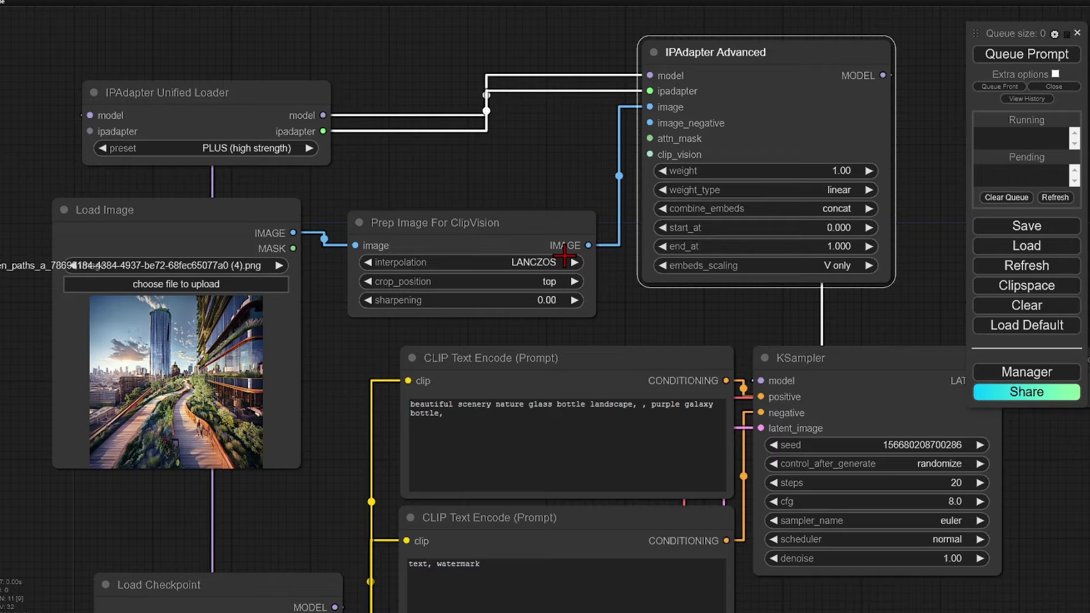
# - Finish the prepped image link and set its sharpening to 0.10
pyautogui.click(543, 300)
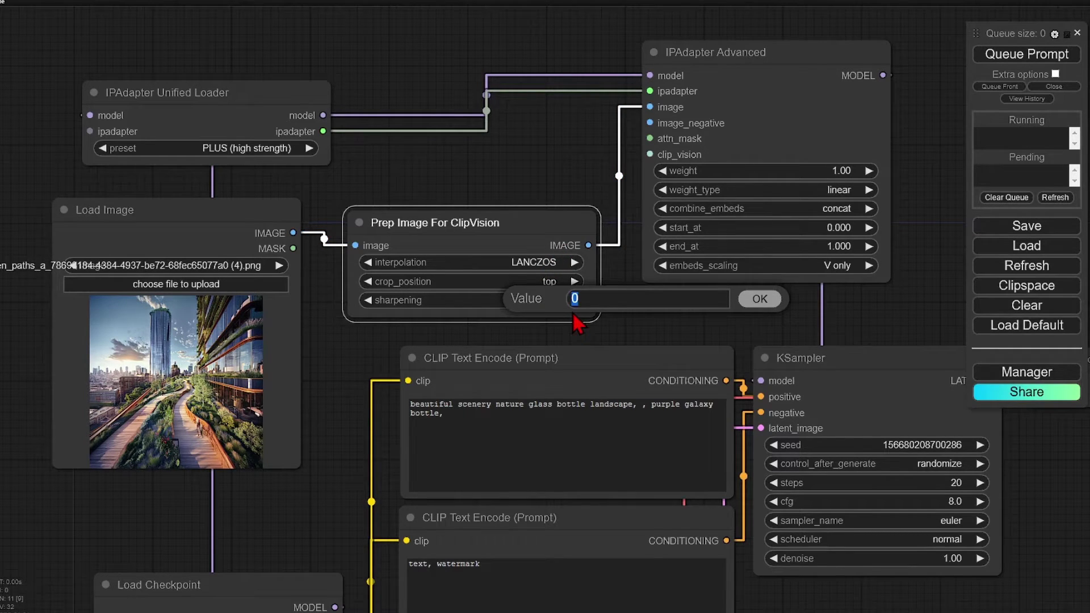
pyautogui.write('.1')
pyautogui.click(760, 299)
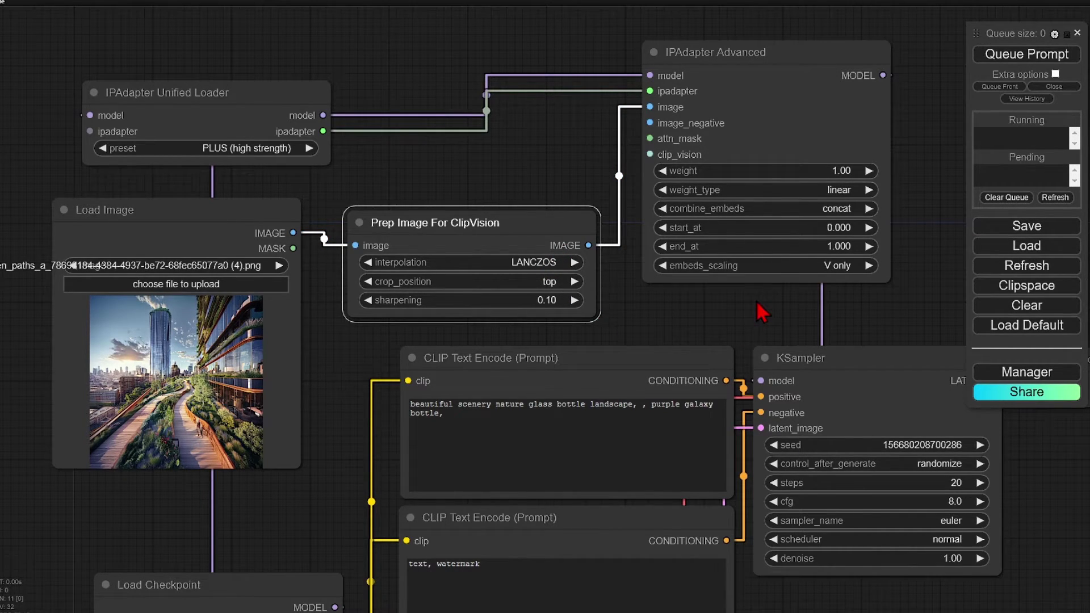
# - Set IPAdapter Advanced's weight_type to style transfer and its weight to 1.2
pyautogui.click(848, 191)
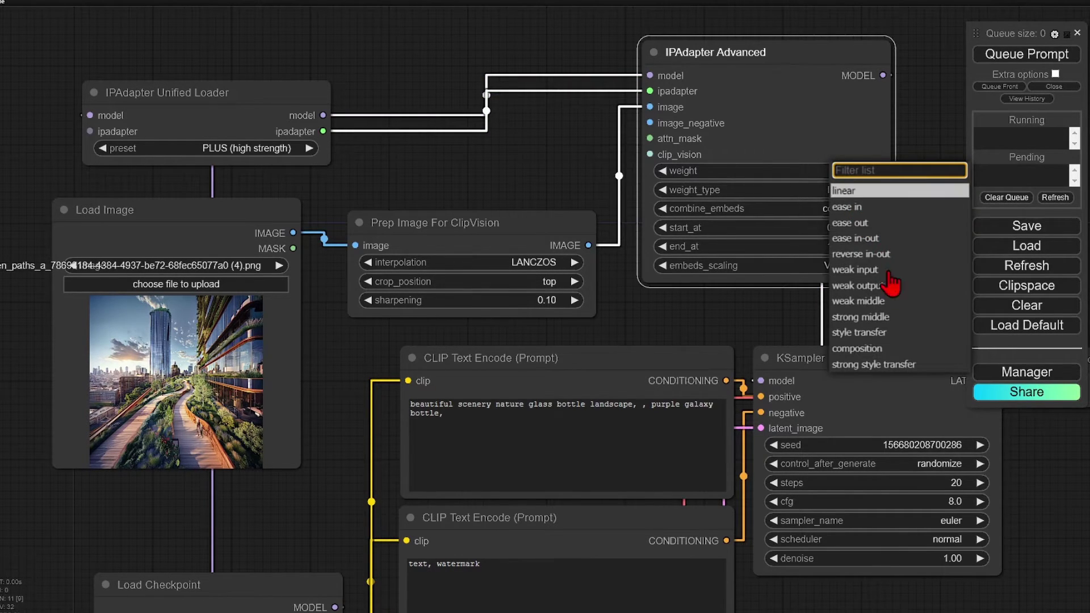
pyautogui.click(878, 333)
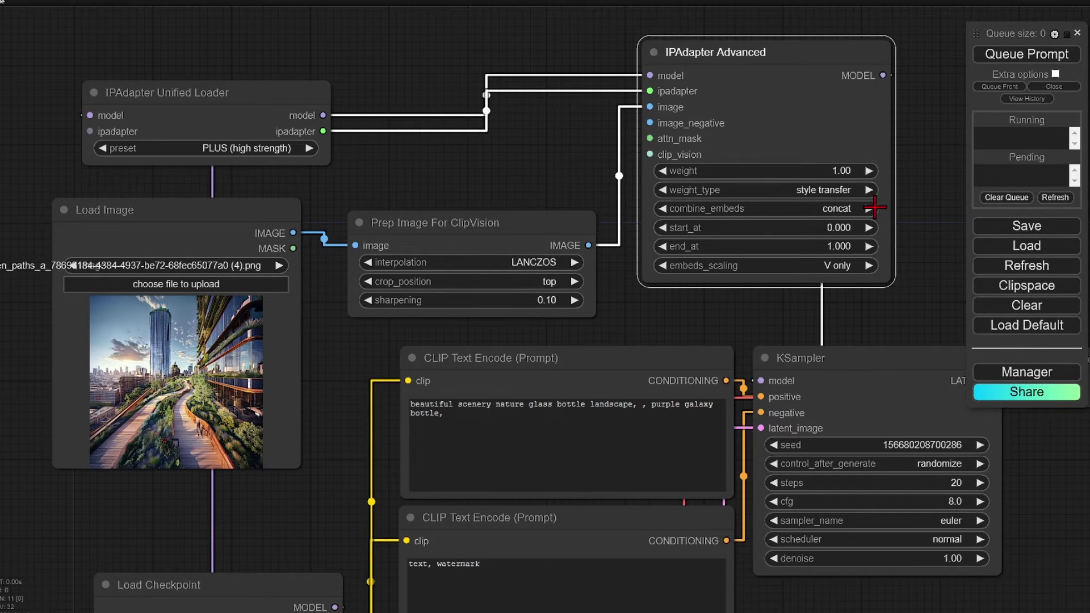
pyautogui.click(850, 171)
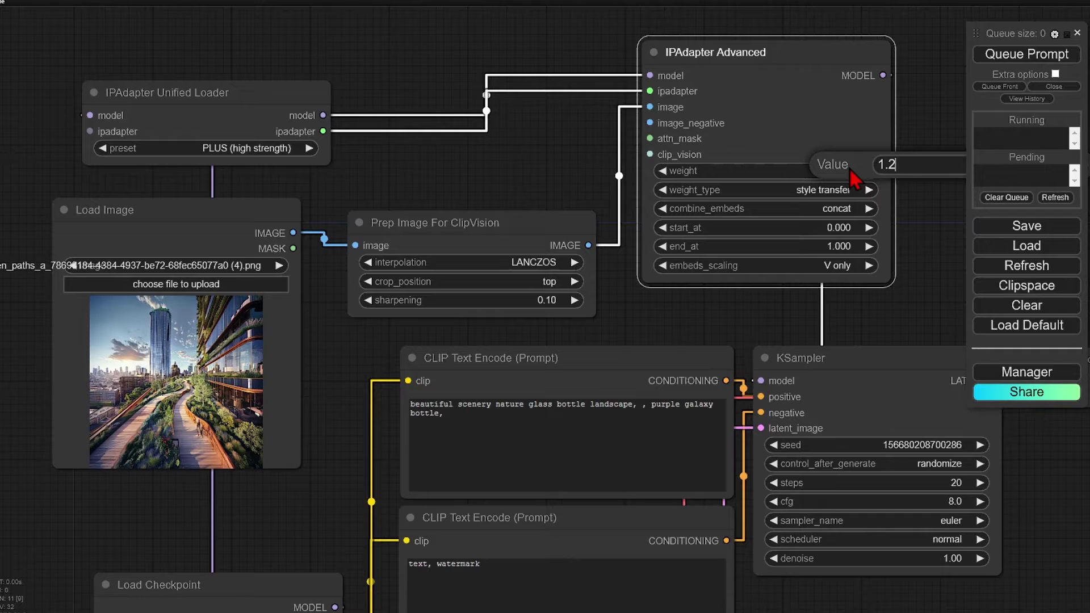
pyautogui.write('1.2')
pyautogui.press('Return')
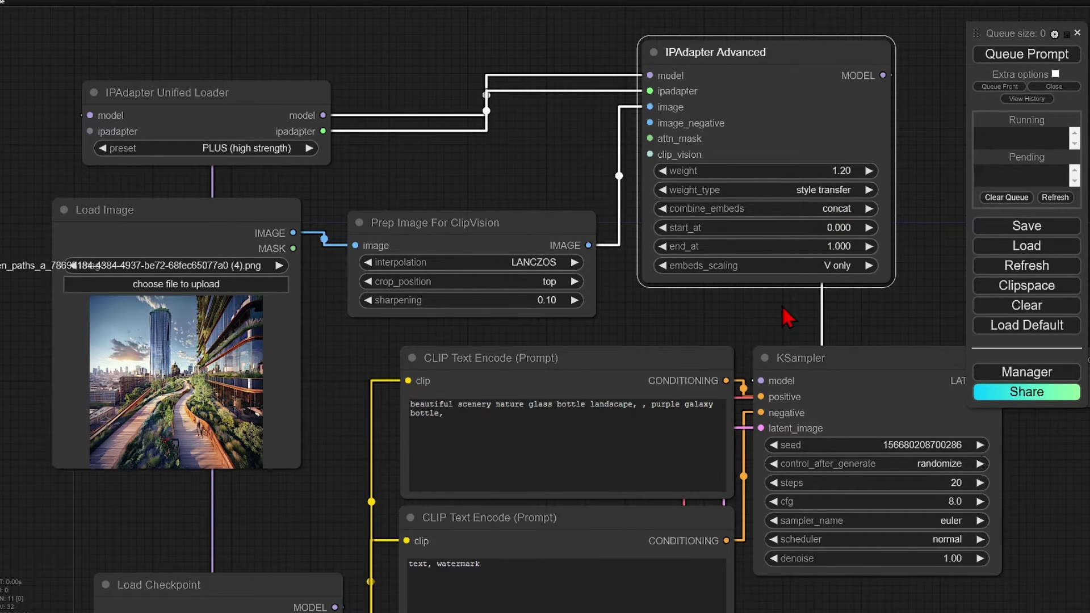
# - Delete the Empty Latent Image node
pyautogui.moveTo(717, 309); pyautogui.dragTo(671, 257)
pyautogui.scroll(-3, 781, 551)
pyautogui.moveTo(784, 553); pyautogui.dragTo(784, 479)
pyautogui.moveTo(711, 500); pyautogui.dragTo(694, 468)
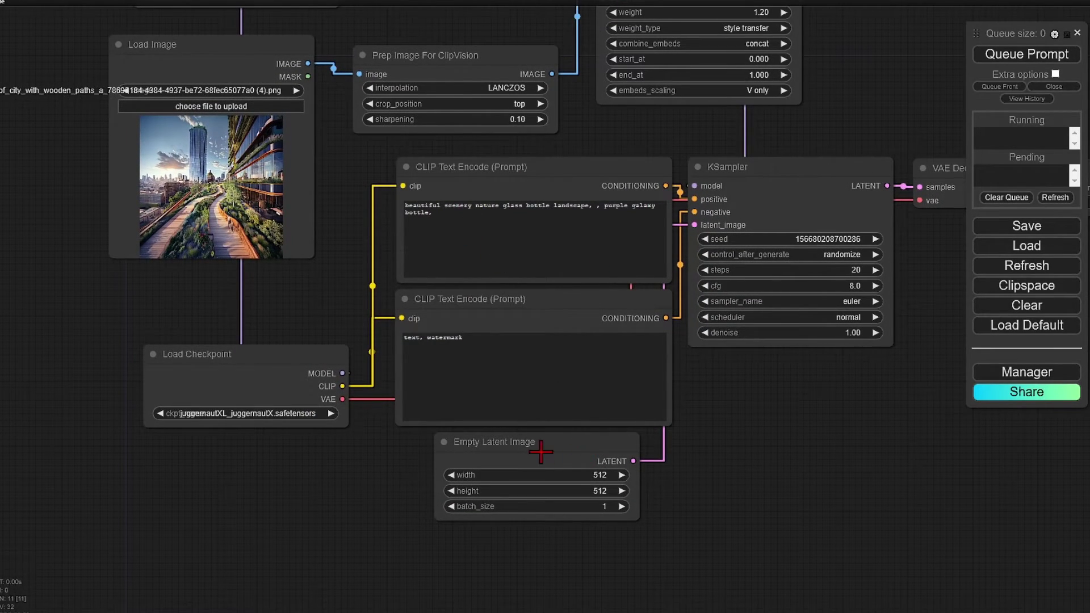
pyautogui.click(521, 442)
pyautogui.press('Delete')
# - Add a Load Image node holding the pencil street sketch
pyautogui.doubleClick(511, 499)
pyautogui.write('load im')
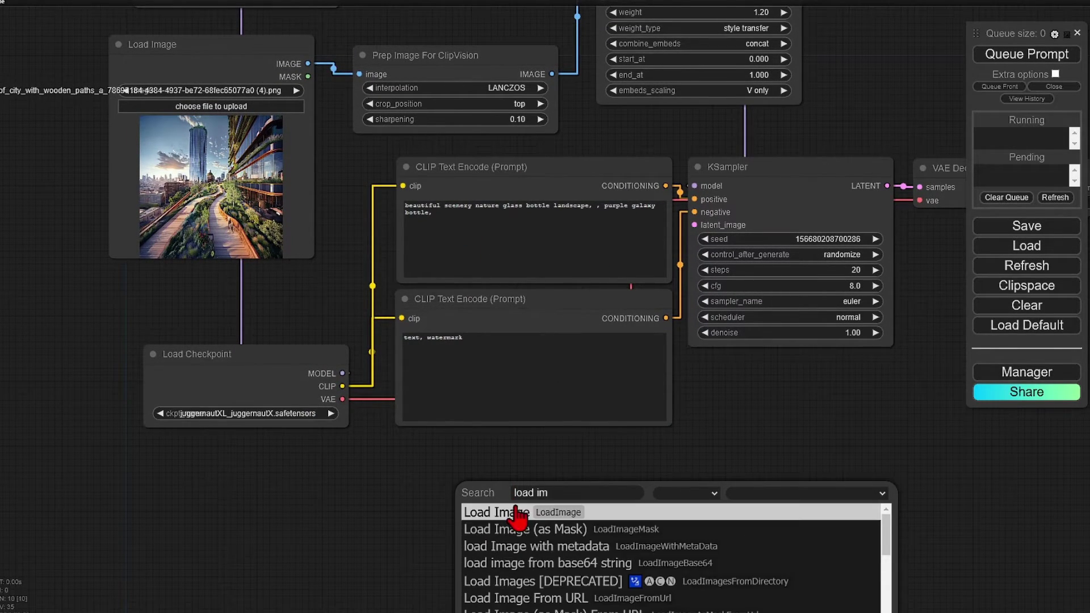
pyautogui.press('Return')
pyautogui.moveTo(545, 457); pyautogui.dragTo(534, 444)
pyautogui.moveTo(807, 561); pyautogui.dragTo(759, 462)
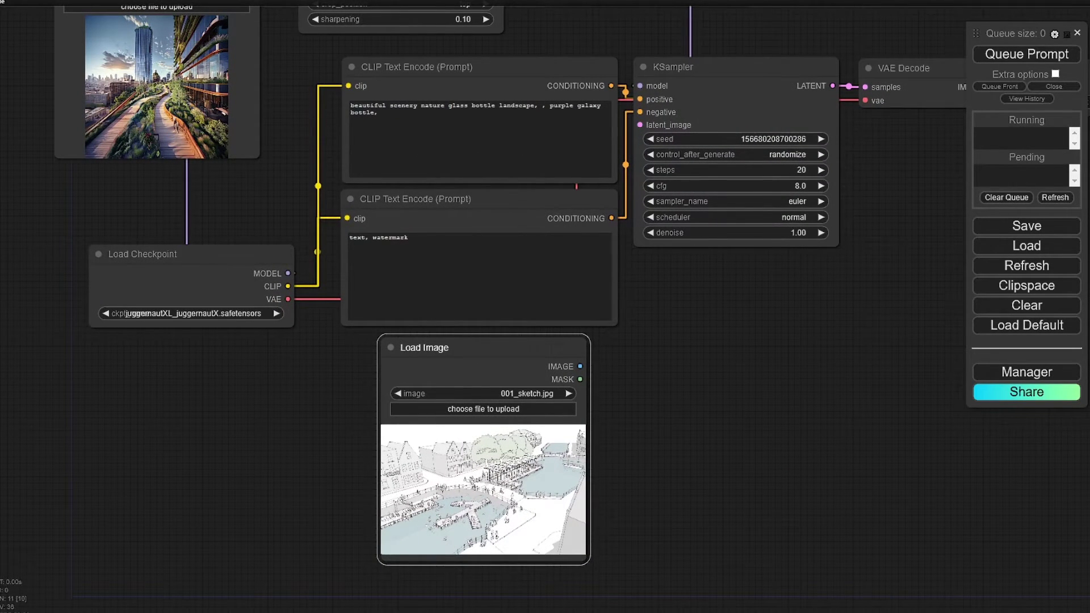
pyautogui.moveTo(432, 610); pyautogui.dragTo(431, 545)
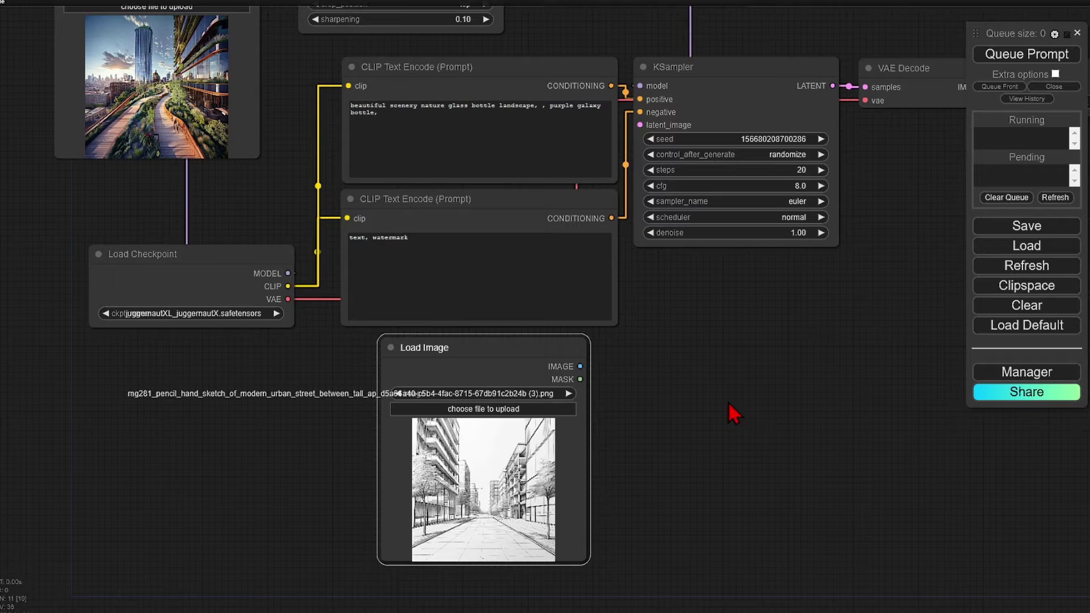
# - Encode the sketch with a new VAE Encode using the checkpoint VAE, feeding KSampler's latent_image
pyautogui.moveTo(581, 366); pyautogui.dragTo(626, 352)
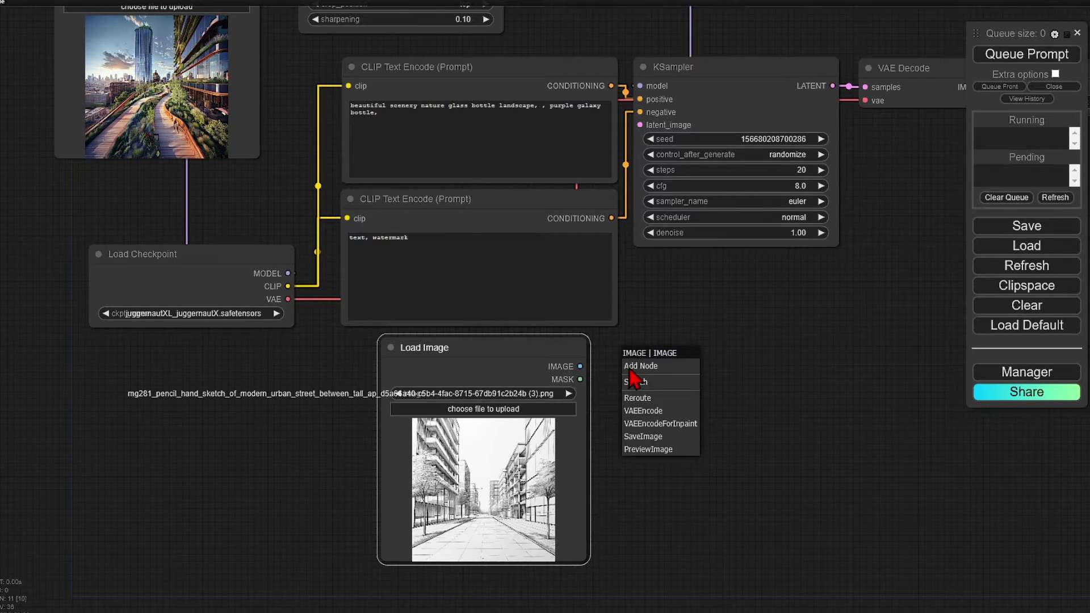
pyautogui.click(668, 410)
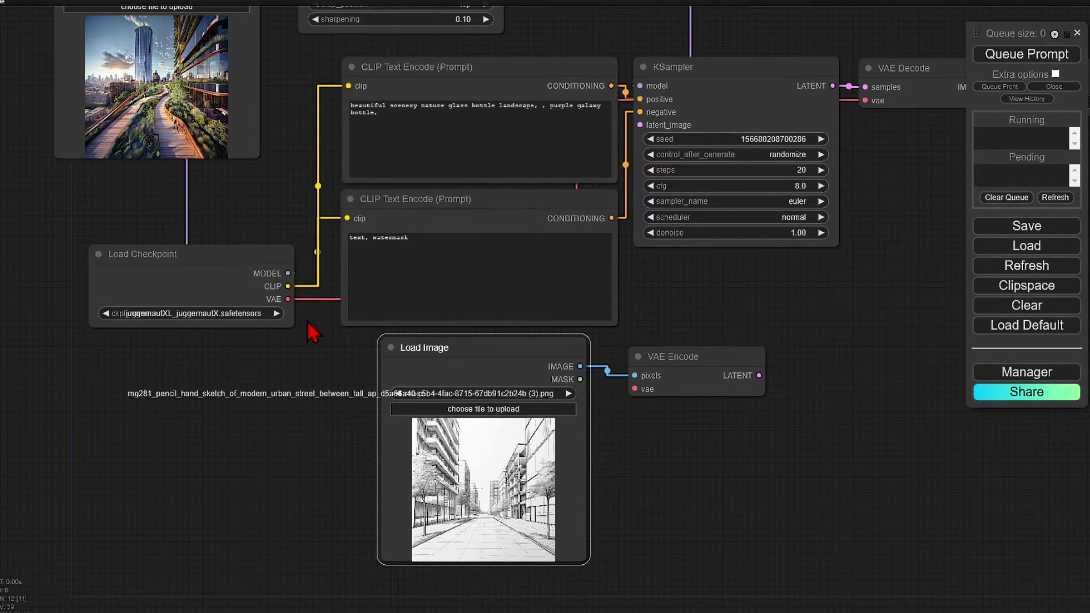
pyautogui.moveTo(290, 299); pyautogui.dragTo(634, 389)
pyautogui.moveTo(759, 375); pyautogui.dragTo(639, 125)
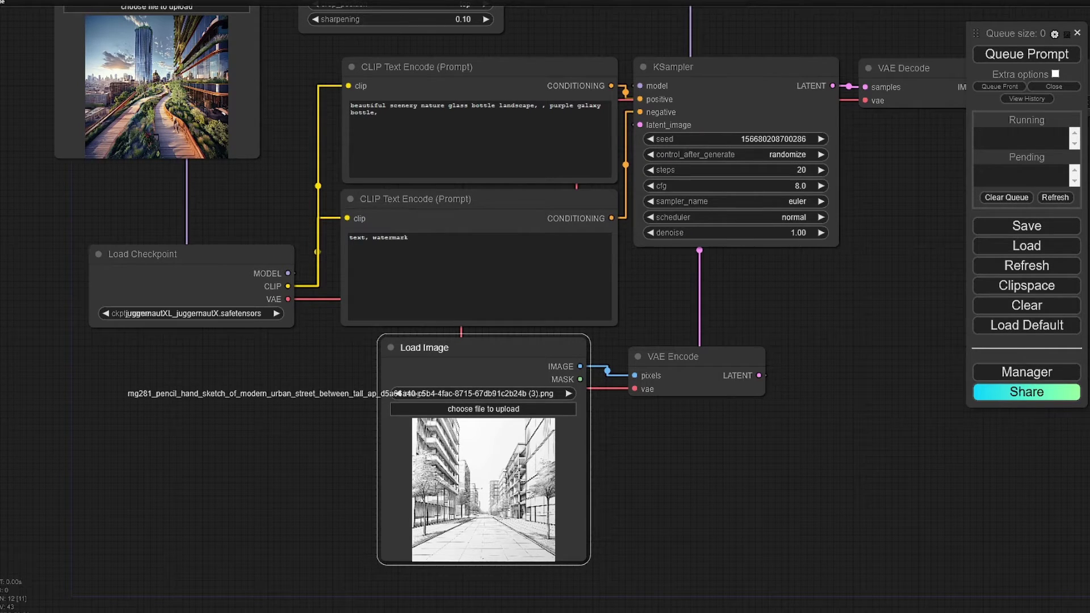
# - Replace the positive prompt with the daytime urban street between tall apartments description
pyautogui.click(380, 111)
pyautogui.hotkey('ctrl', 'a')
pyautogui.write('photo of urban street between tall apartments, daytime, high quality, high detail')
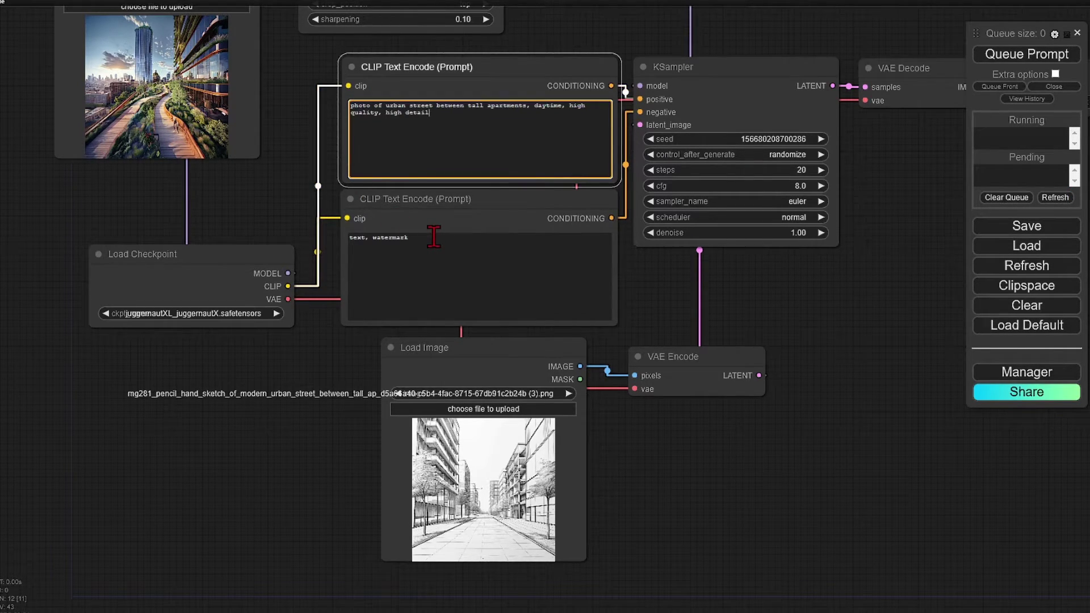
# - Append ', blur, distorted, fuzzy, ugly' to the negative prompt
pyautogui.click(434, 238)
pyautogui.write(', blur, distorted,')
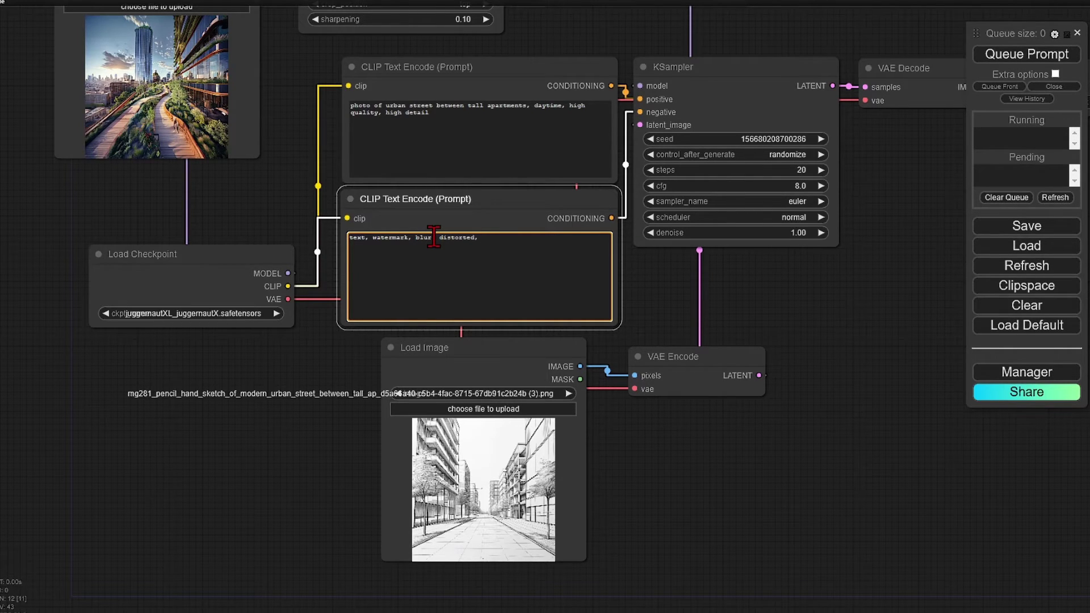
pyautogui.write(' fuzzy, ugly')
pyautogui.click(799, 398)
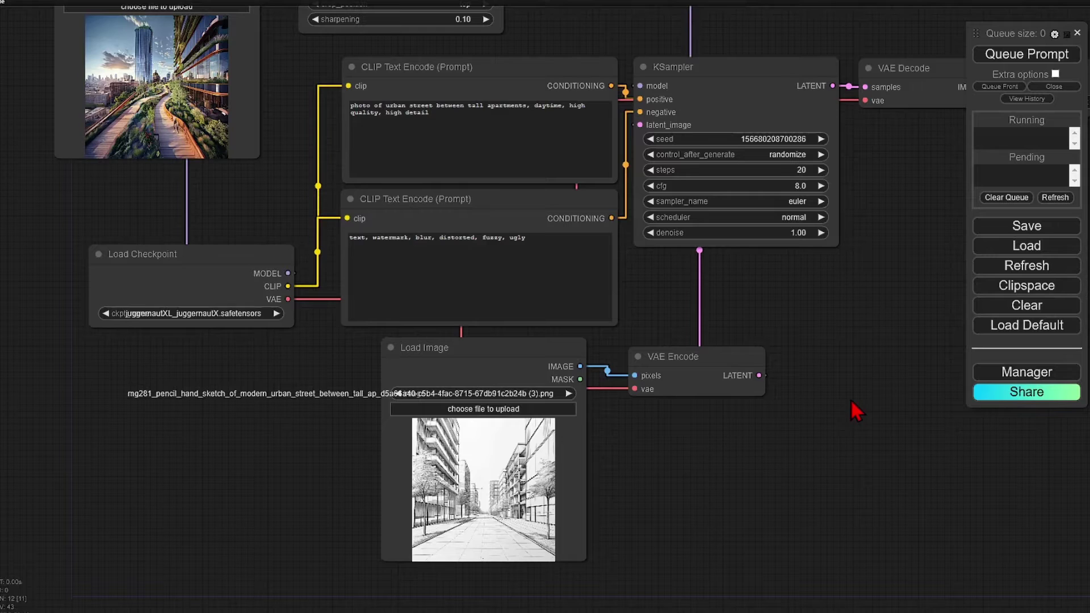
# - Search installed custom nodes for 'con', confirming ControlNet Auxiliary Preprocessors and Advanced-ControlNet are present
pyautogui.click(993, 374)
pyautogui.click(581, 206)
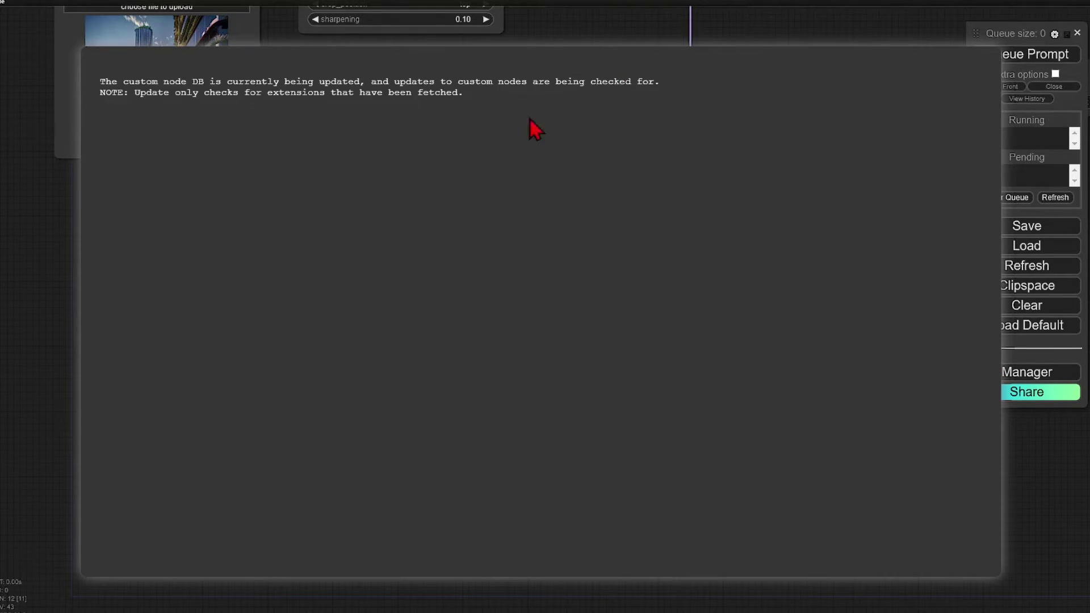
pyautogui.doubleClick(795, 78)
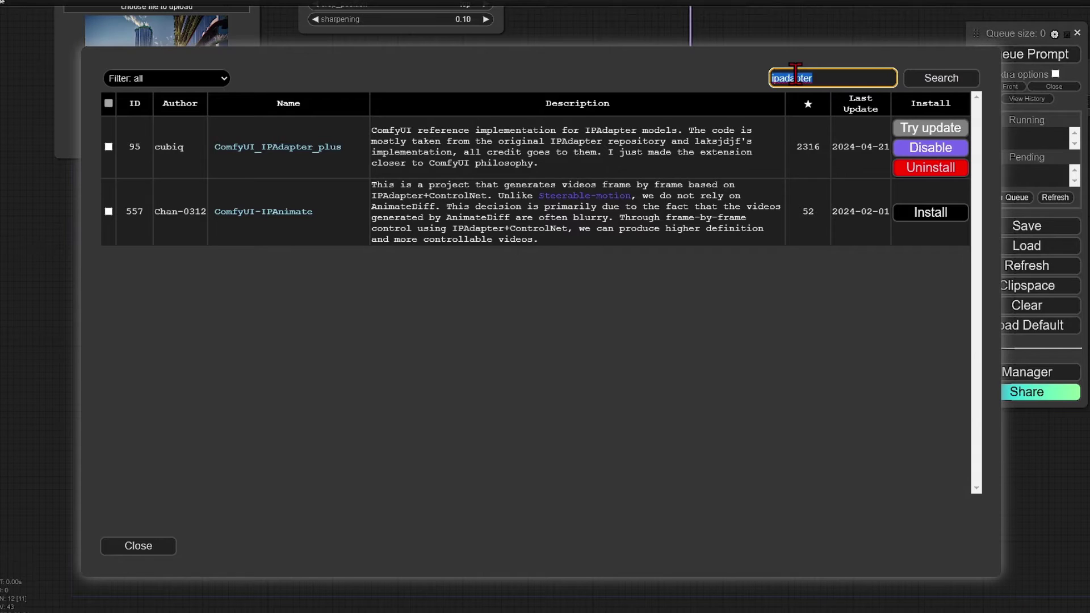
pyautogui.write('controlnet')
pyautogui.press('Return')
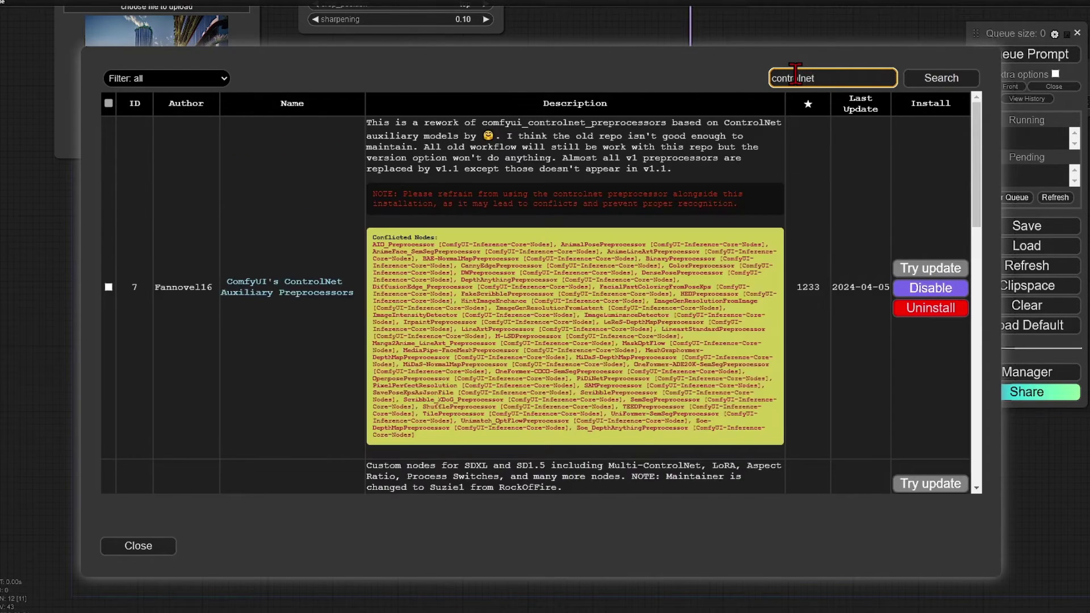
pyautogui.scroll(-3, 310, 307)
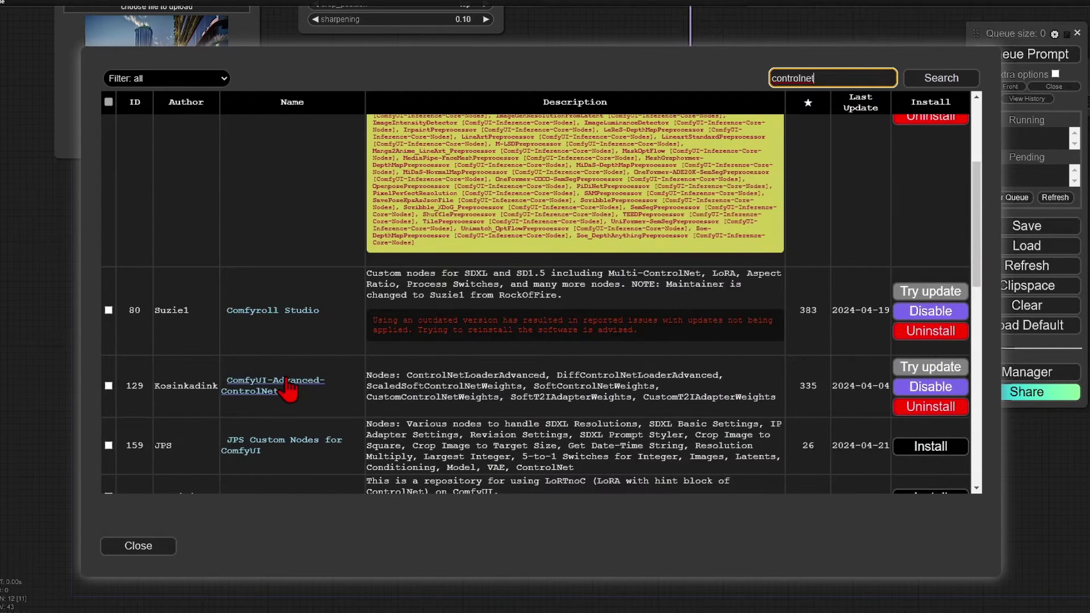
pyautogui.click(149, 547)
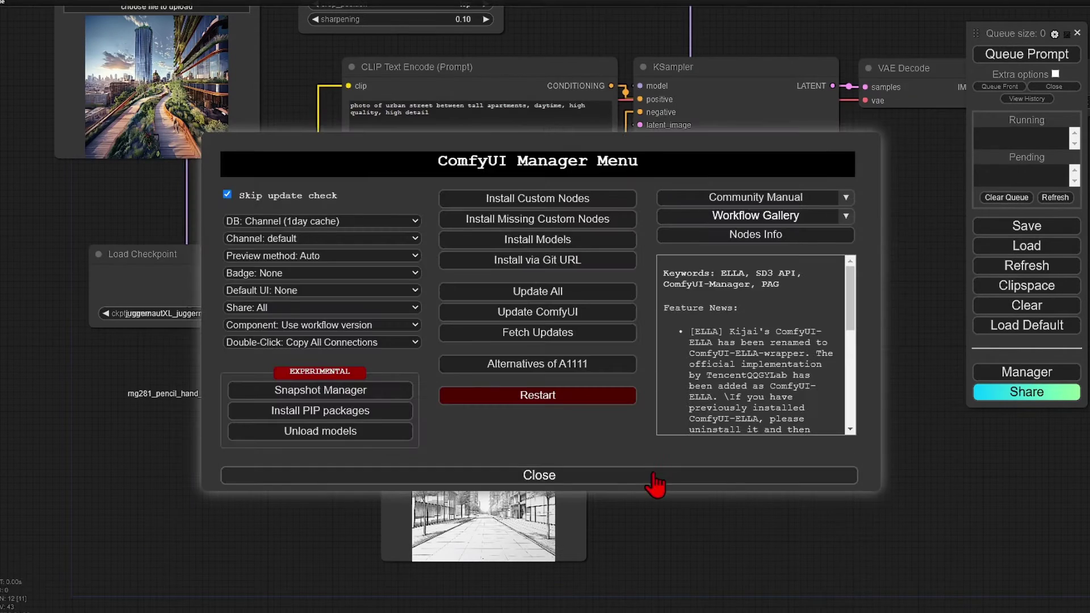
# - Add an Apply ControlNet (Advanced) node to the graph
pyautogui.click(652, 487)
pyautogui.doubleClick(743, 422)
pyautogui.write('controlnet')
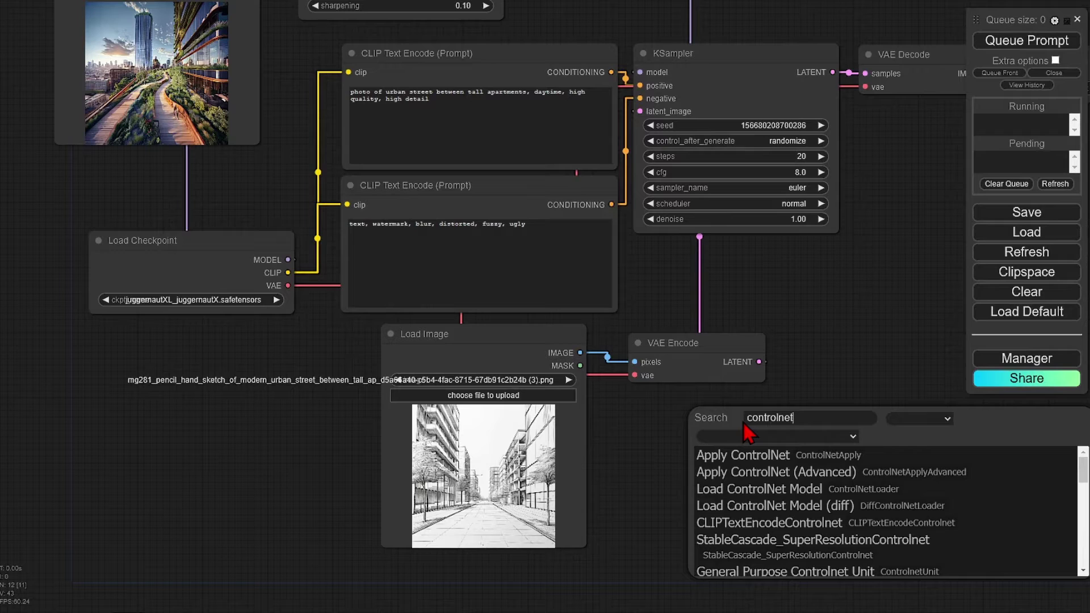
pyautogui.click(795, 481)
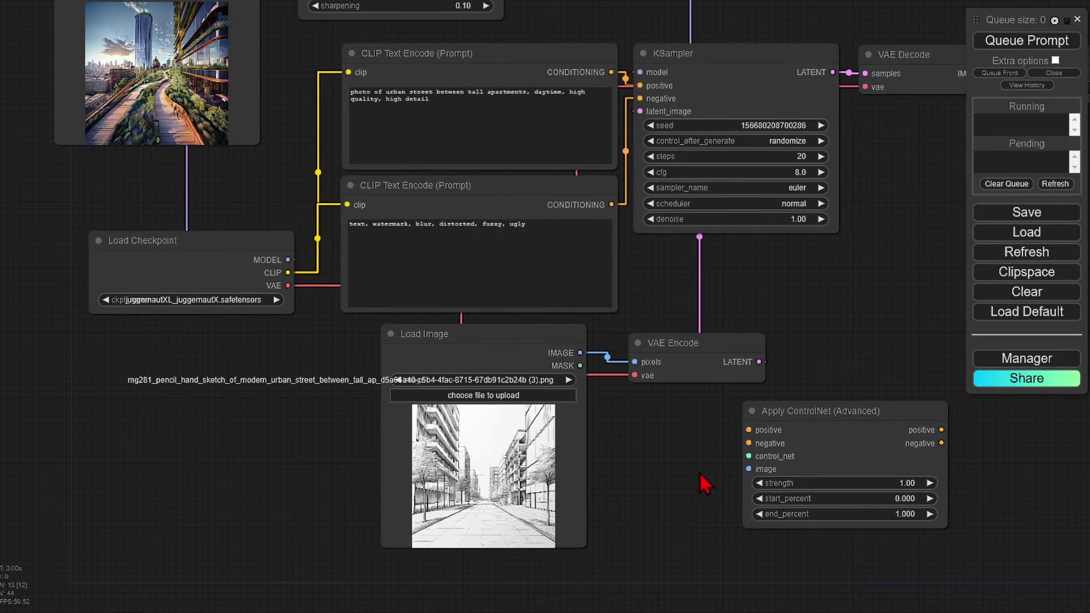
pyautogui.moveTo(700, 471); pyautogui.dragTo(472, 471)
pyautogui.moveTo(657, 445); pyautogui.dragTo(790, 381)
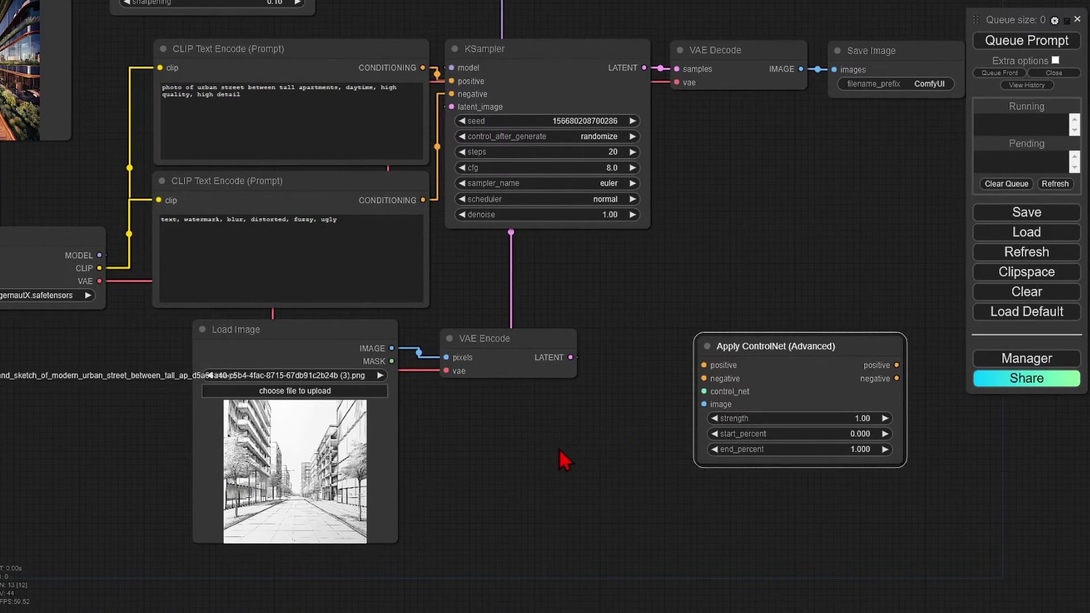
# - Add a Load ControlNet Model node and view the t2i-adapter-lineart-sdxl-1.0 files on Hugging Face
pyautogui.doubleClick(559, 449)
pyautogui.write('controlnet')
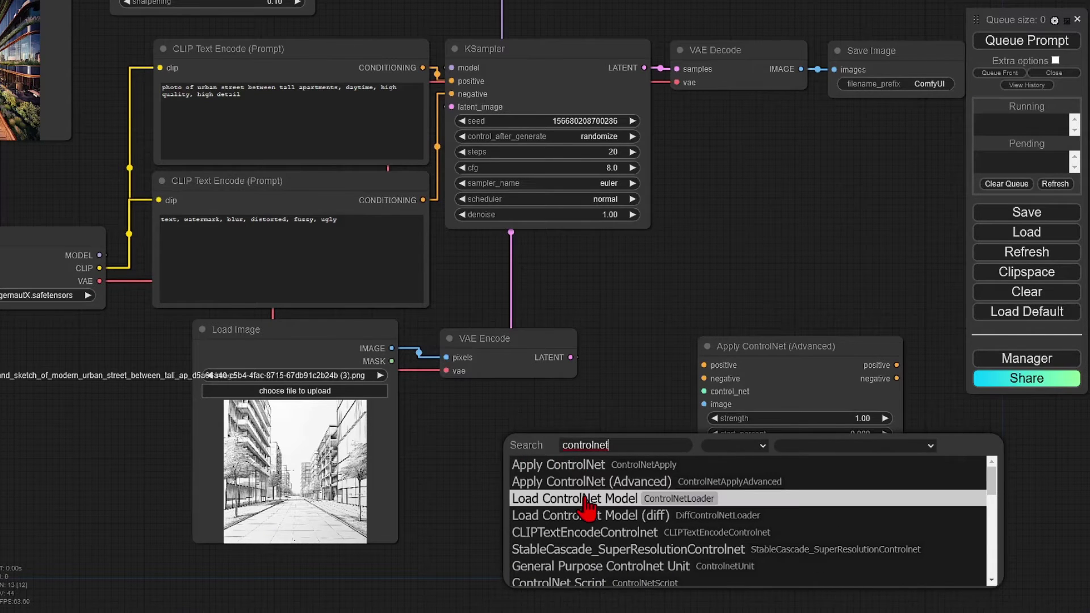
pyautogui.click(625, 499)
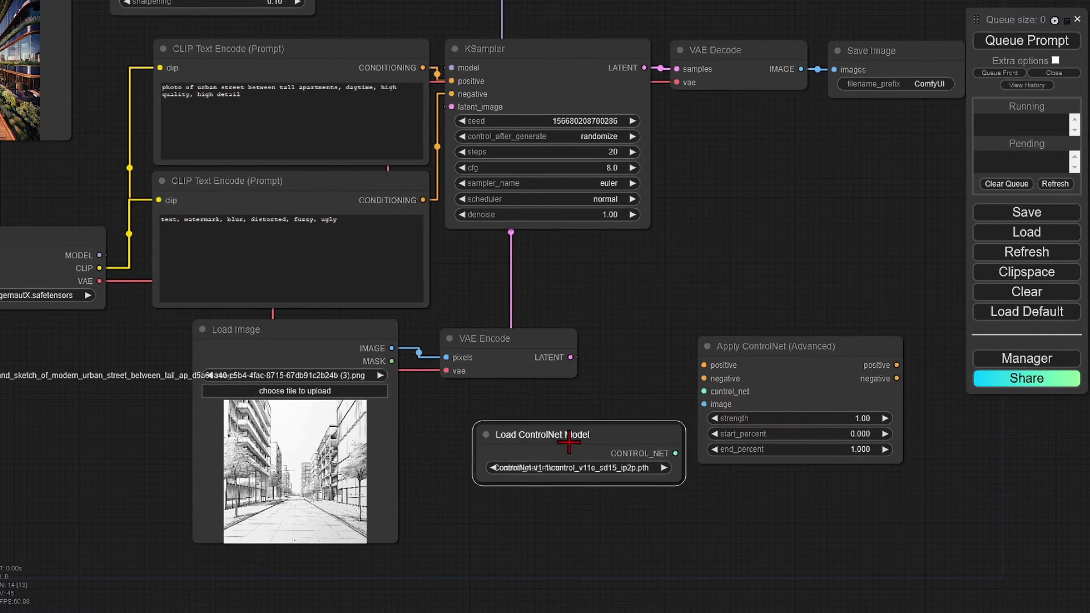
pyautogui.moveTo(569, 443); pyautogui.dragTo(561, 443)
pyautogui.click(571, 466)
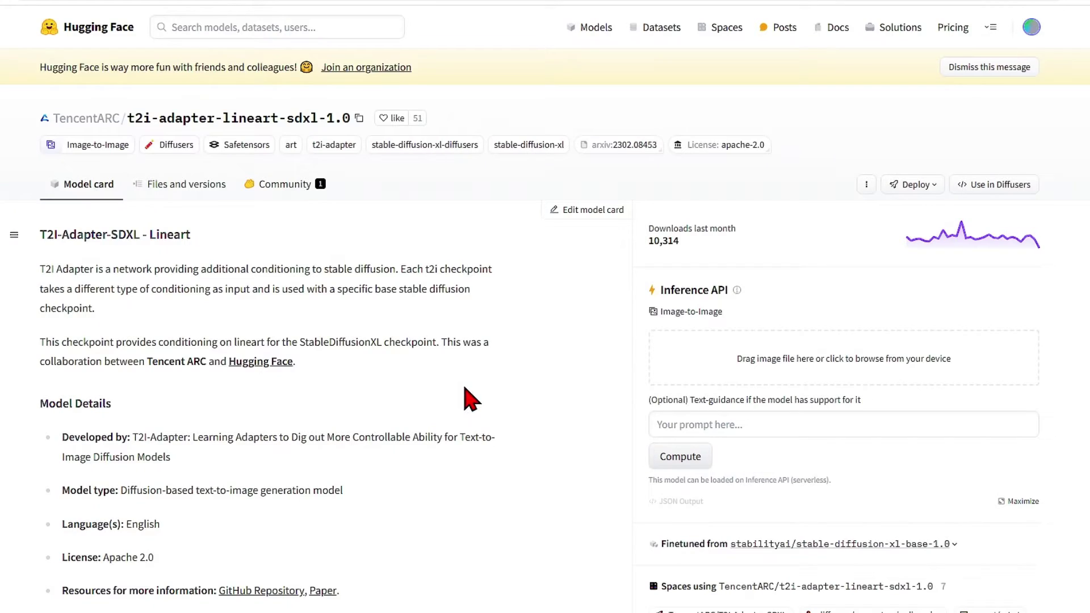
pyautogui.click(209, 186)
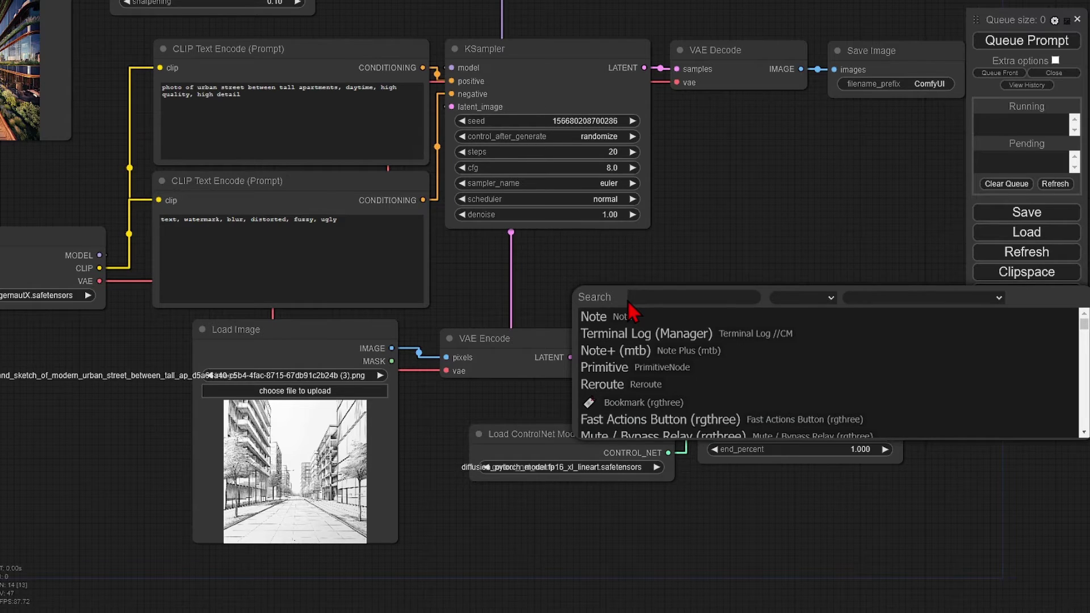
# - Add a Realistic Lineart preprocessor fed by the sketch image
pyautogui.write('preprocessor')
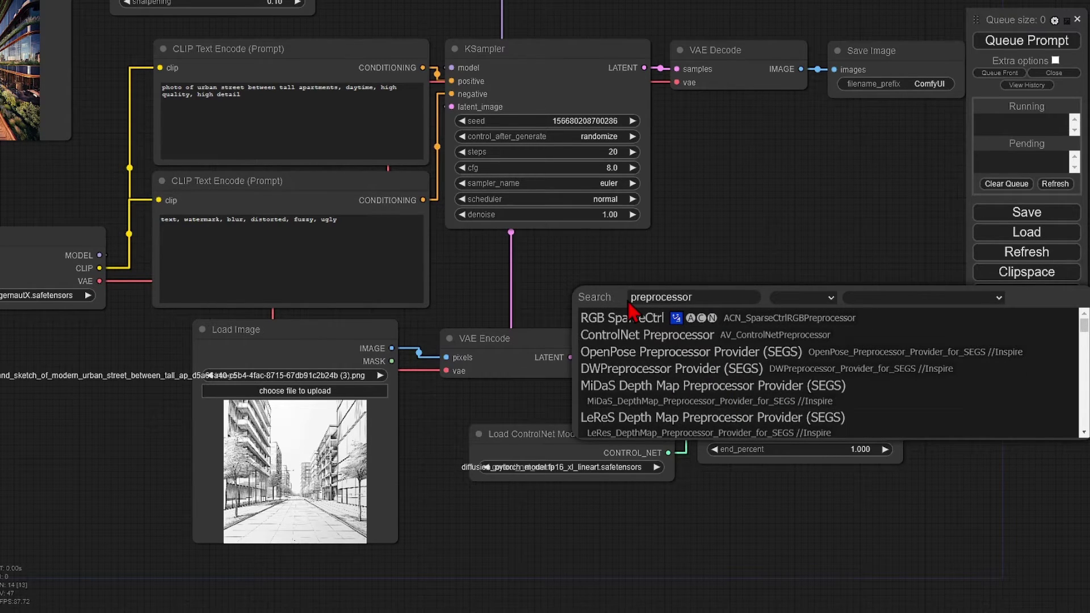
pyautogui.scroll(-3, 706, 379)
pyautogui.scroll(-6, 706, 379)
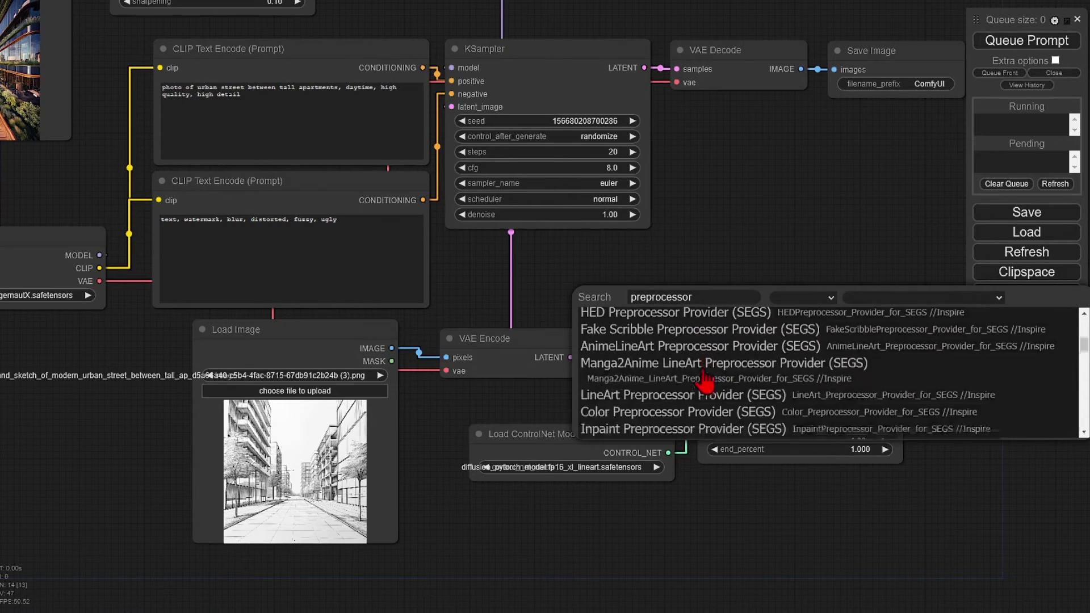
pyautogui.scroll(-4, 687, 394)
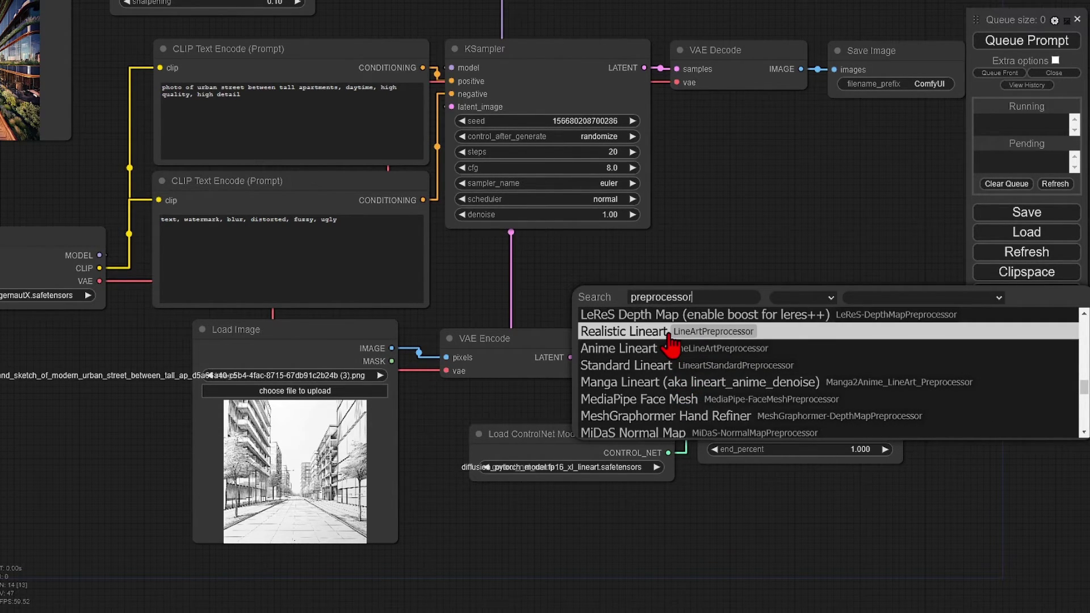
pyautogui.click(672, 335)
pyautogui.moveTo(710, 287); pyautogui.dragTo(682, 269)
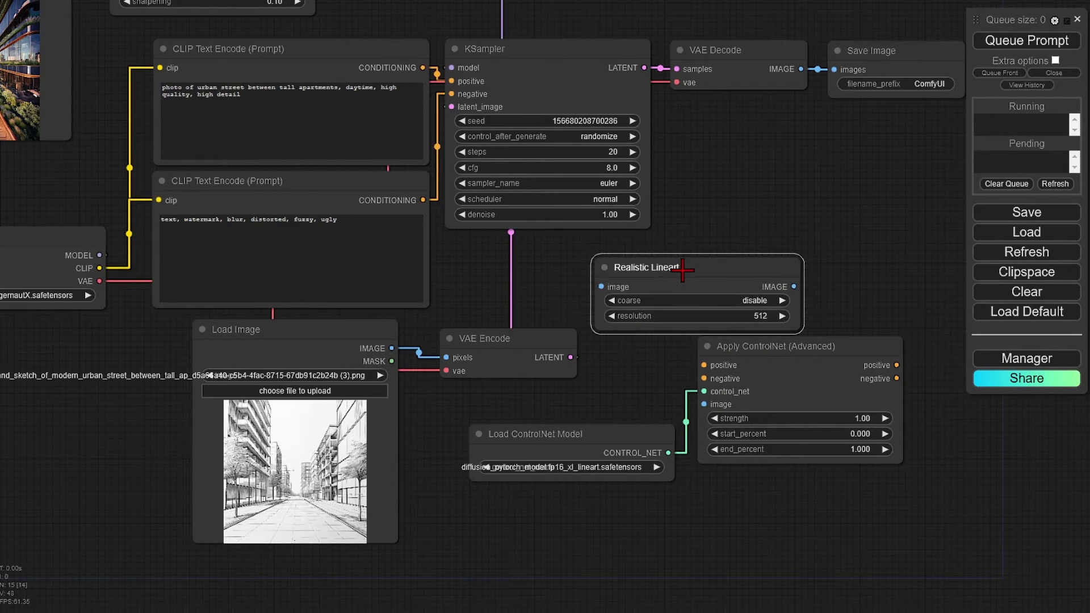
pyautogui.moveTo(392, 348); pyautogui.dragTo(599, 288)
pyautogui.scroll(-3, 627, 287)
pyautogui.moveTo(679, 159); pyautogui.dragTo(558, 409)
# - Preview the lineart output and set its resolution to 1024
pyautogui.moveTo(673, 438); pyautogui.dragTo(751, 462)
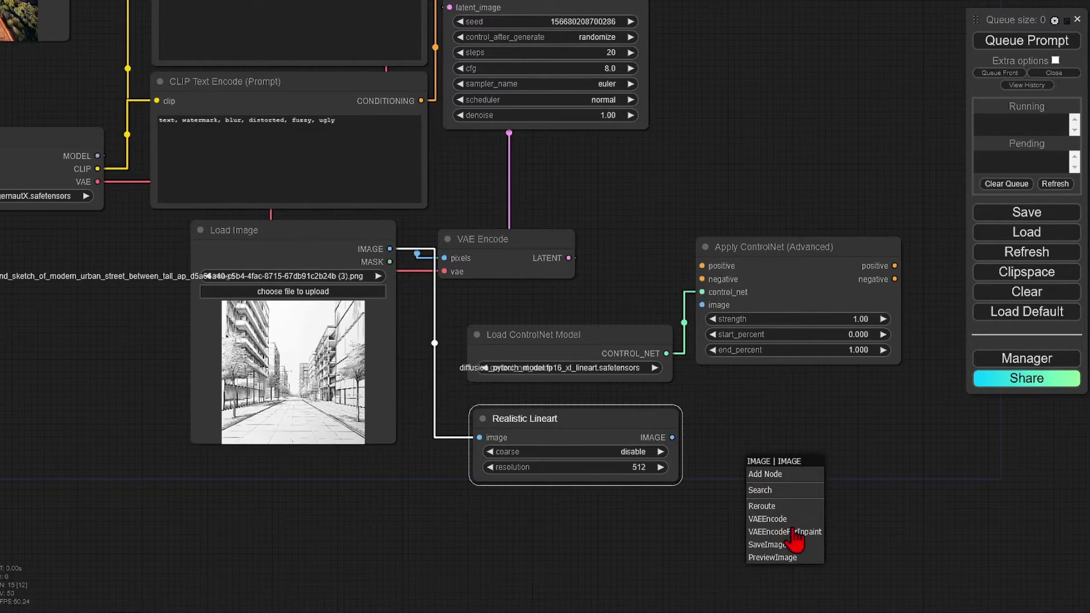
pyautogui.click(777, 558)
pyautogui.click(636, 467)
pyautogui.write('10')
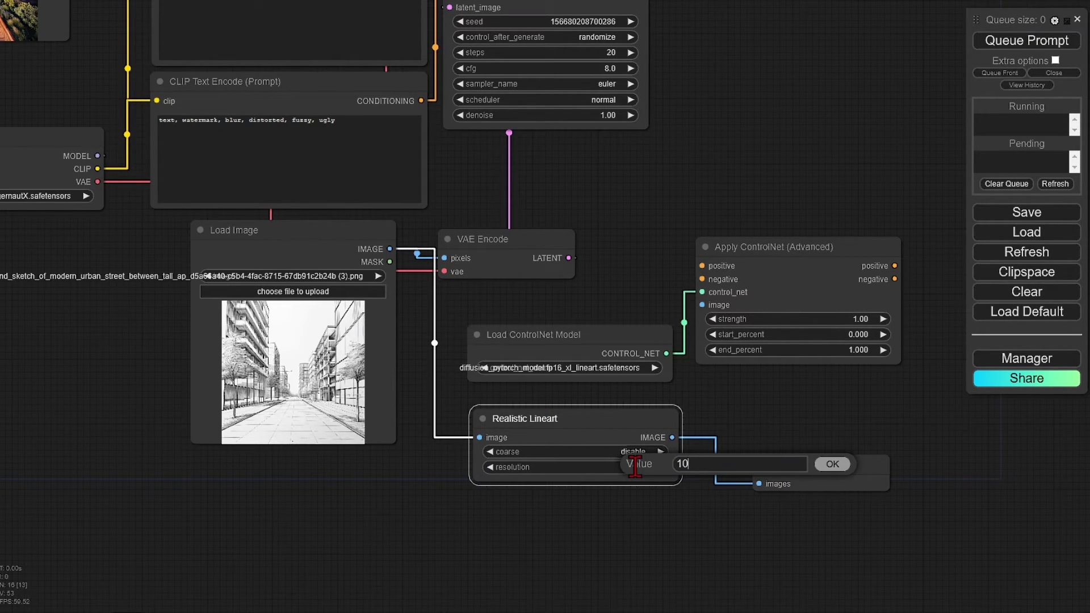
pyautogui.write('24')
pyautogui.click(832, 463)
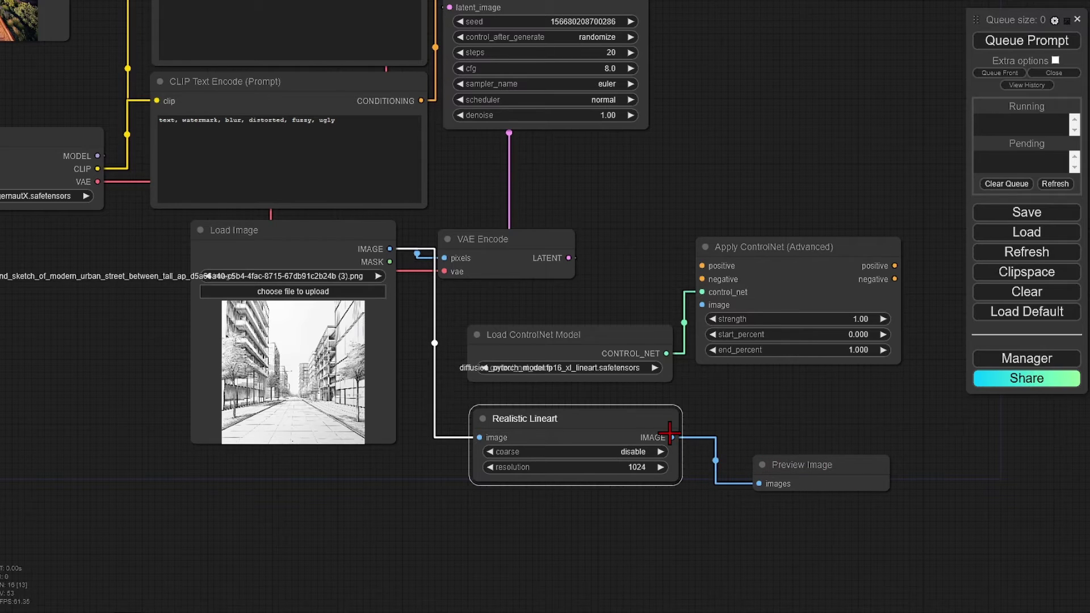
# - Link the lineart into Apply ControlNet's image, and ControlNet's positive output to KSampler positive
pyautogui.moveTo(672, 437); pyautogui.dragTo(795, 276)
pyautogui.moveTo(812, 429); pyautogui.dragTo(706, 470)
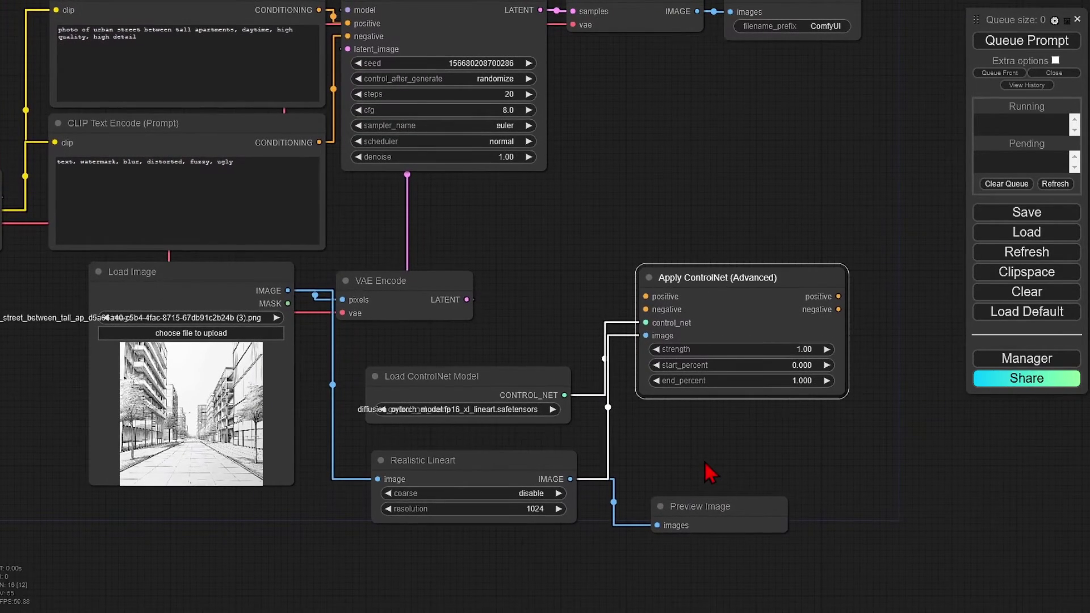
pyautogui.moveTo(784, 251); pyautogui.dragTo(783, 276)
pyautogui.moveTo(833, 322); pyautogui.dragTo(343, 62)
# - Set Apply ControlNet's strength to 0.6 and end_percent to 0.6
pyautogui.click(806, 375)
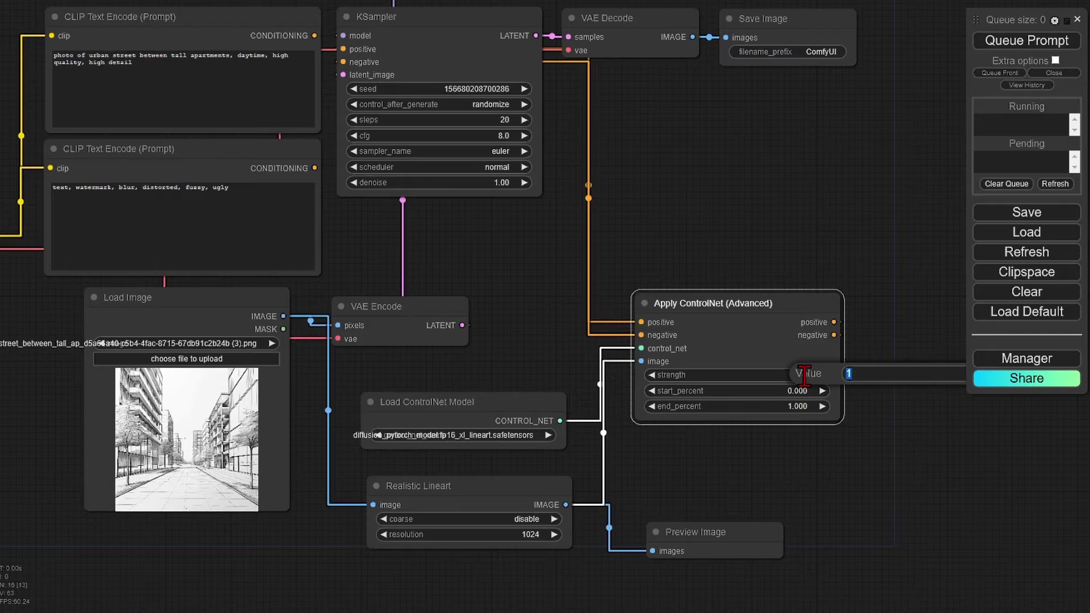
pyautogui.write('0.6')
pyautogui.press('Return')
pyautogui.click(808, 406)
pyautogui.write('0.')
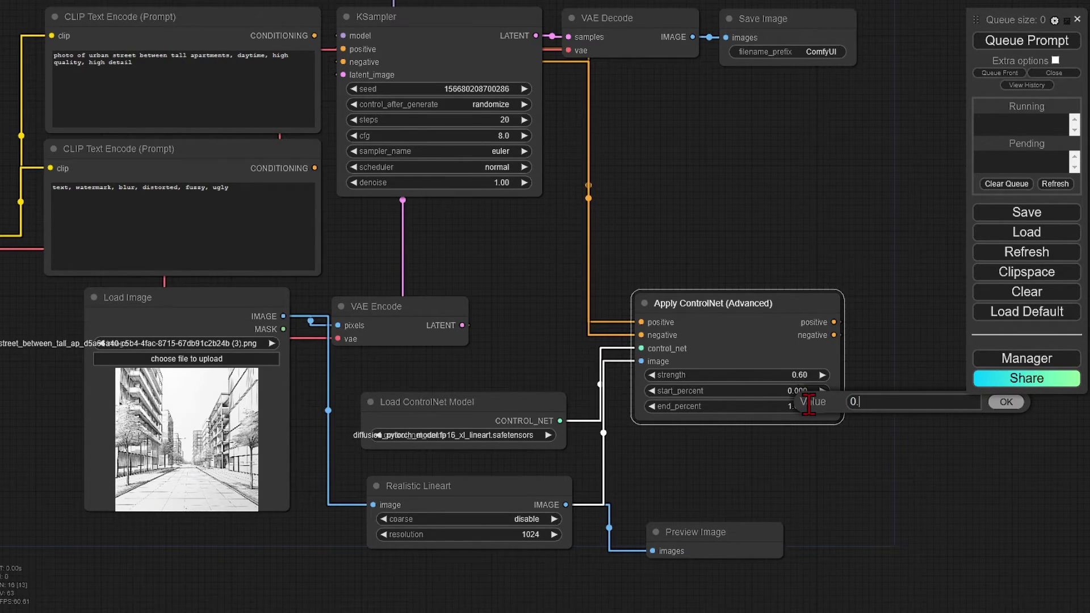
pyautogui.write('6')
pyautogui.press('Return')
pyautogui.scroll(-2, 848, 457)
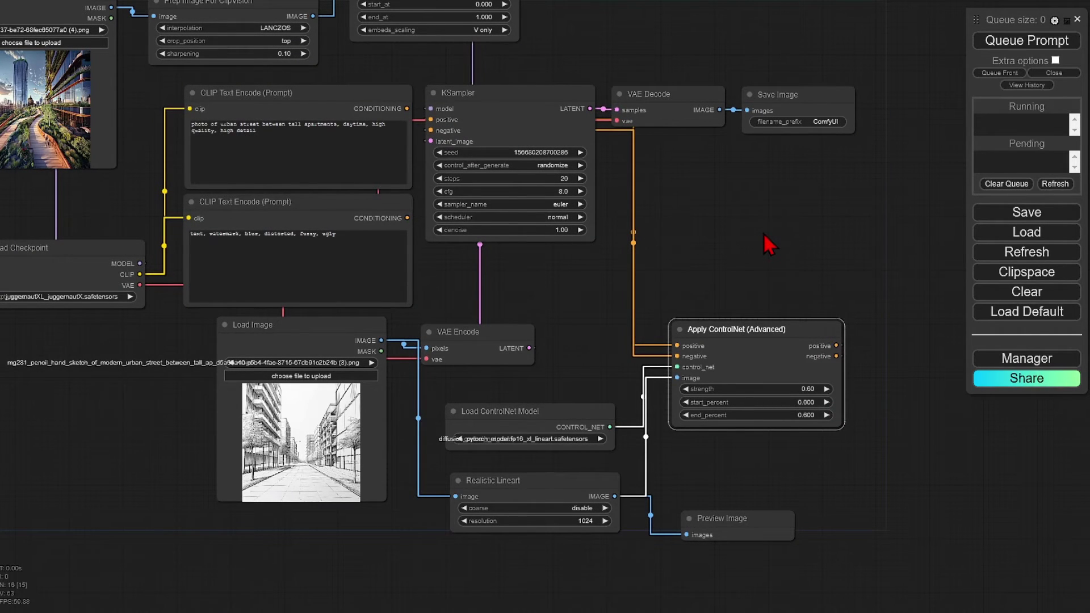
# - Set KSampler to a fixed seed, 30 steps, cfg 6 and the dpmpp_2m sampler
pyautogui.scroll(5, 496, 51)
pyautogui.click(594, 242)
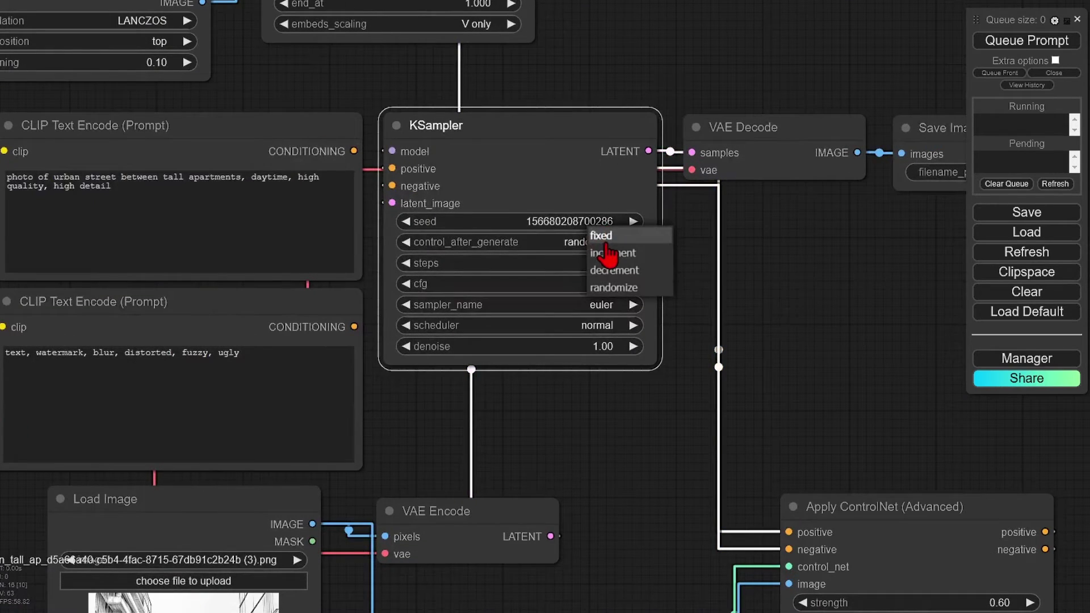
pyautogui.click(604, 237)
pyautogui.click(607, 264)
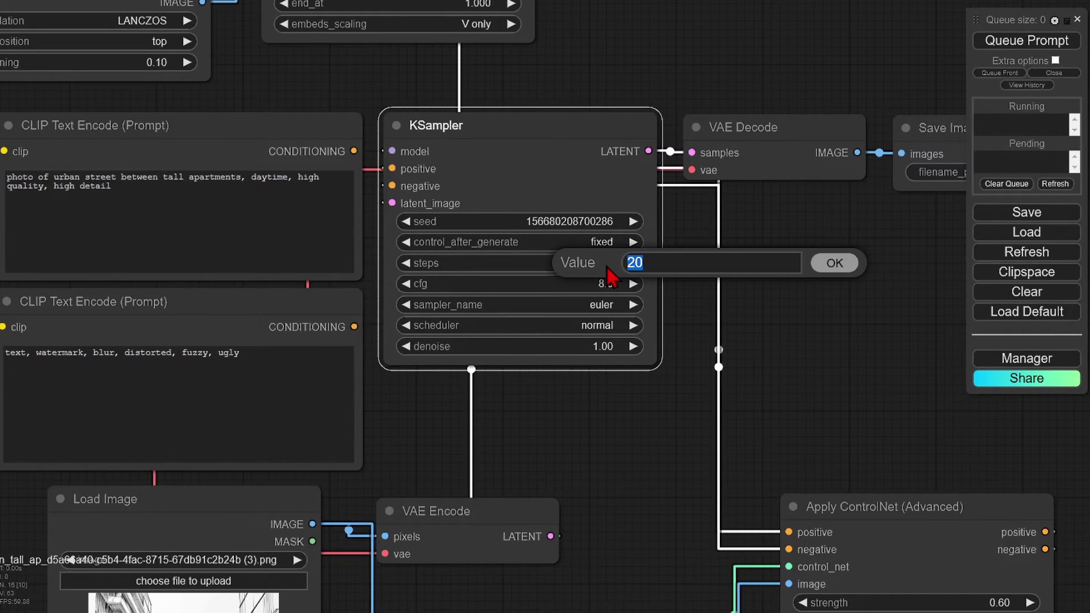
pyautogui.write('30')
pyautogui.press('Return')
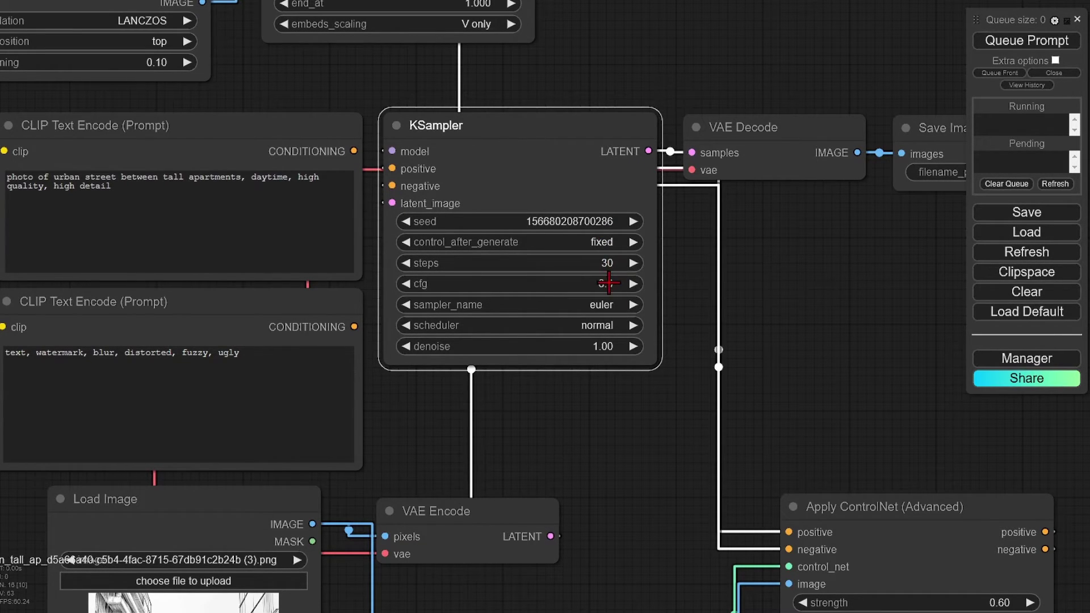
pyautogui.click(611, 287)
pyautogui.click(615, 302)
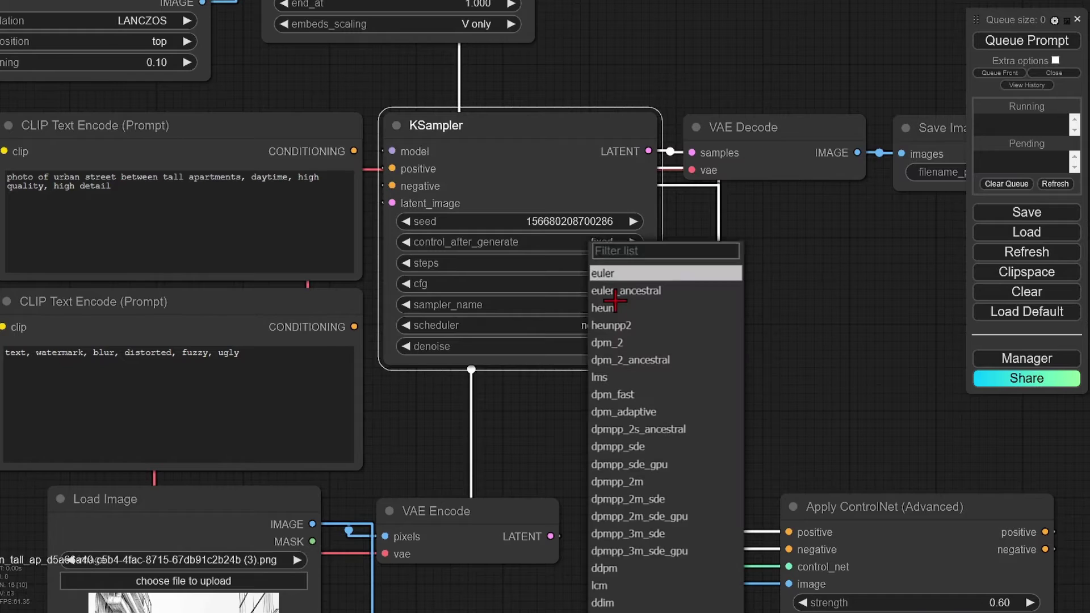
pyautogui.click(693, 483)
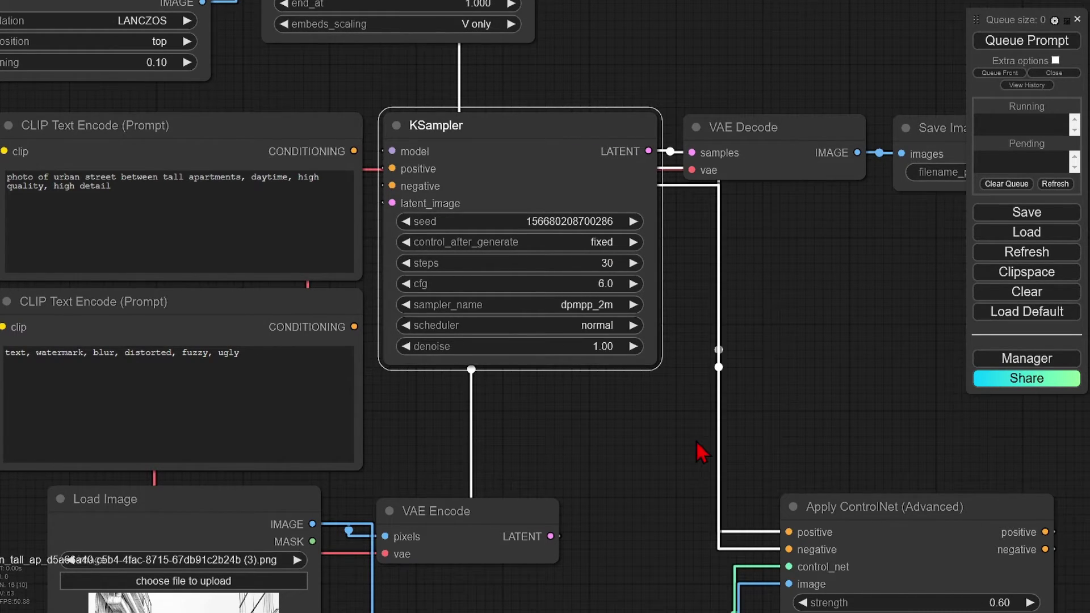
# - Queue the prompt to generate an image
pyautogui.scroll(-6, 602, 398)
pyautogui.scroll(4, 615, 348)
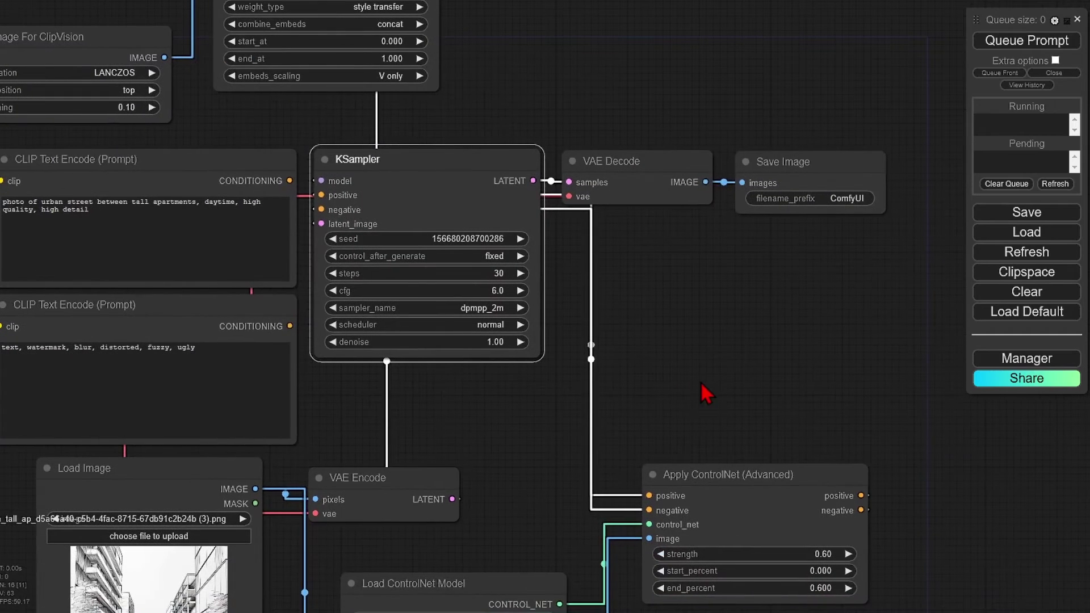
pyautogui.click(1012, 44)
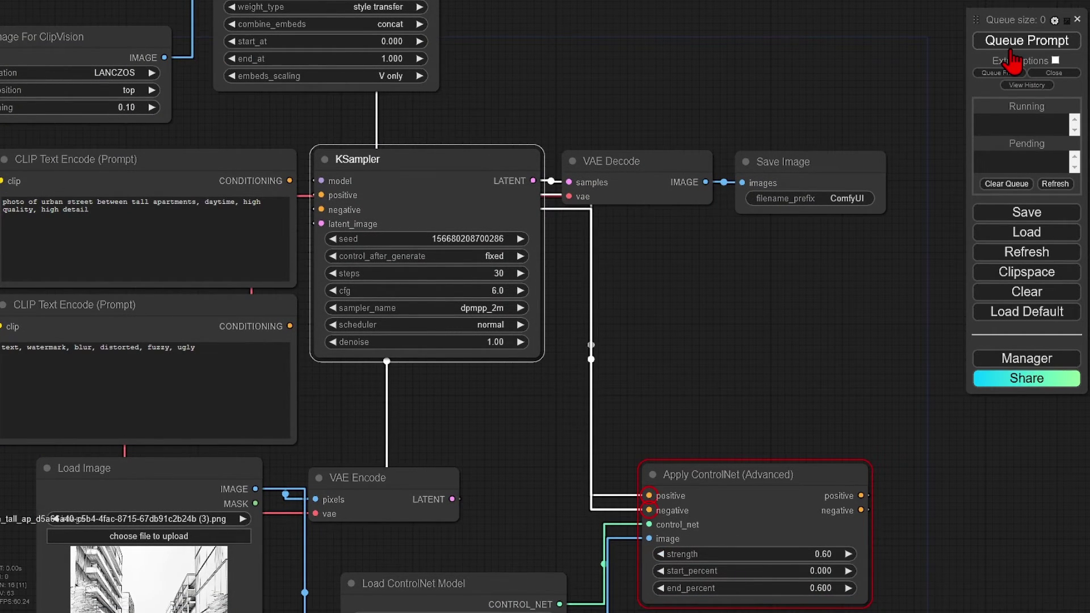
# - Feed the positive and negative prompts into Apply ControlNet's positive and negative inputs
pyautogui.click(584, 316)
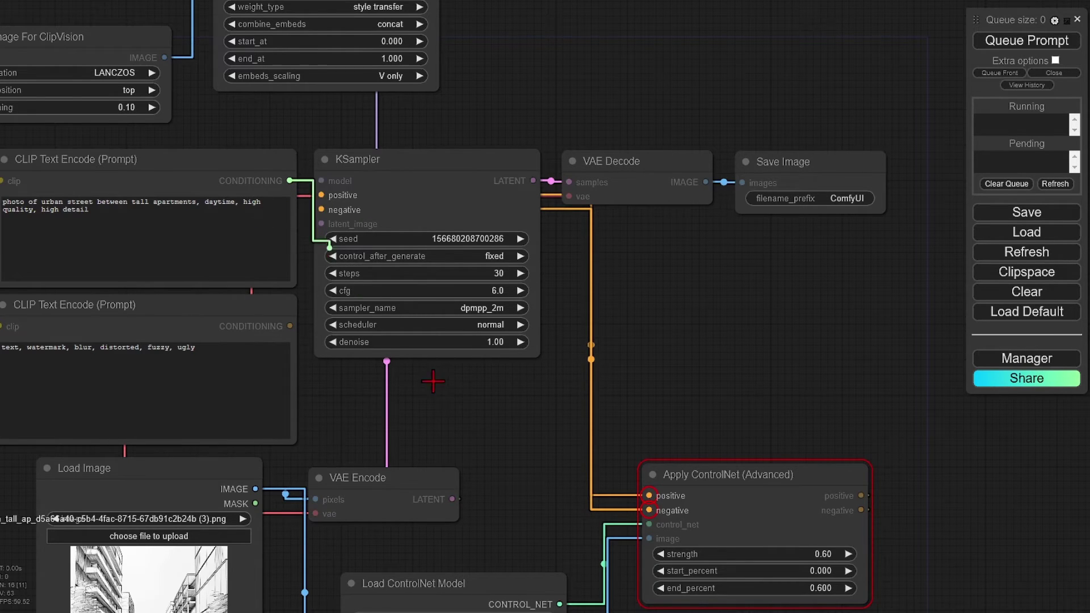
pyautogui.moveTo(433, 381); pyautogui.dragTo(649, 495)
pyautogui.moveTo(289, 326); pyautogui.dragTo(649, 510)
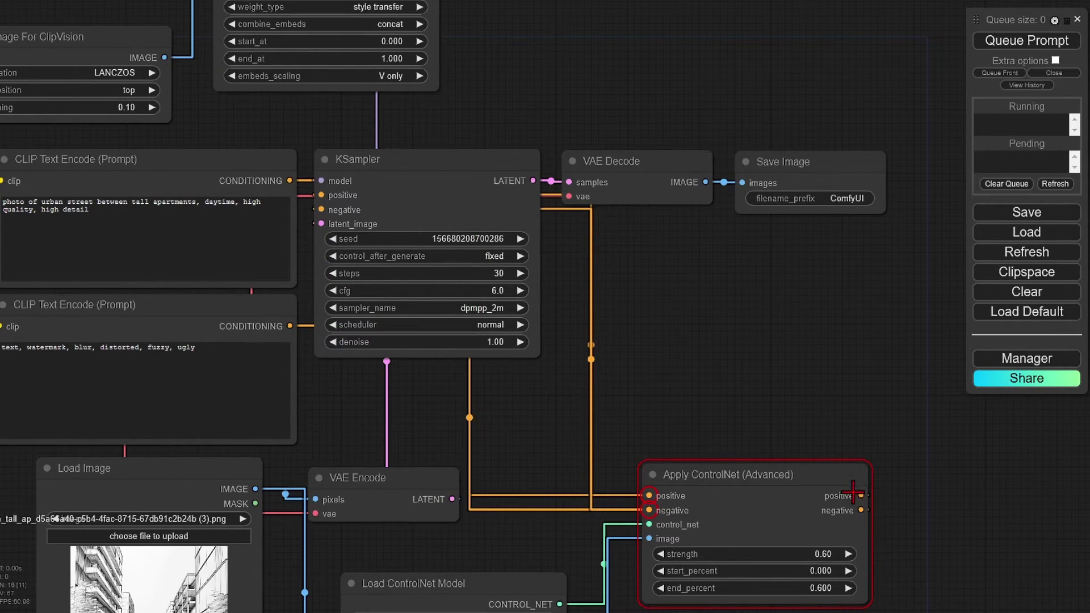
# - Queue the corrected workflow to generate the first styled street render
pyautogui.click(1048, 50)
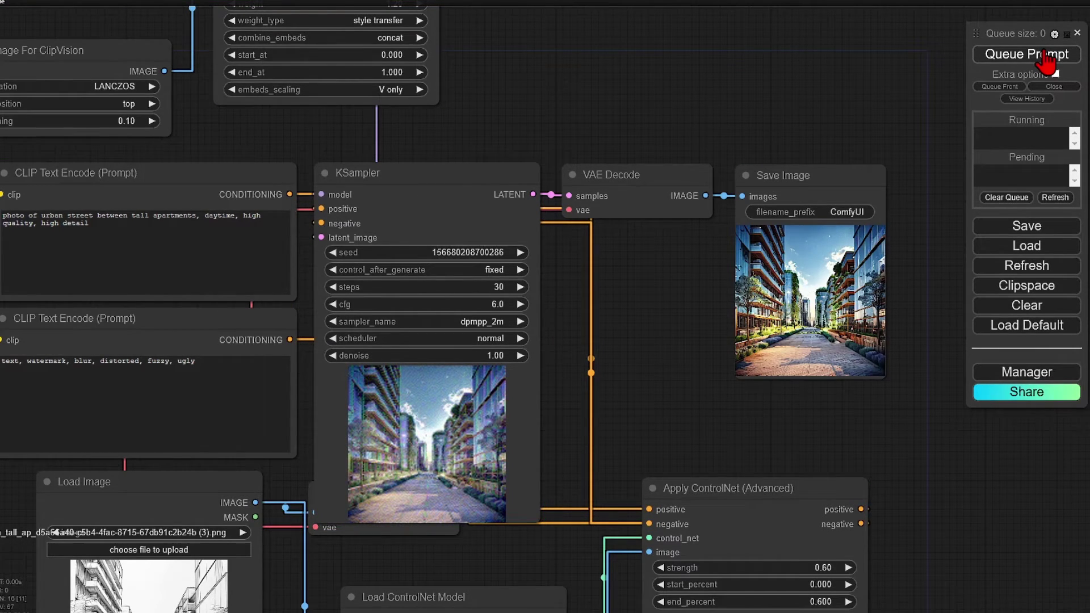
pyautogui.scroll(-3, 657, 331)
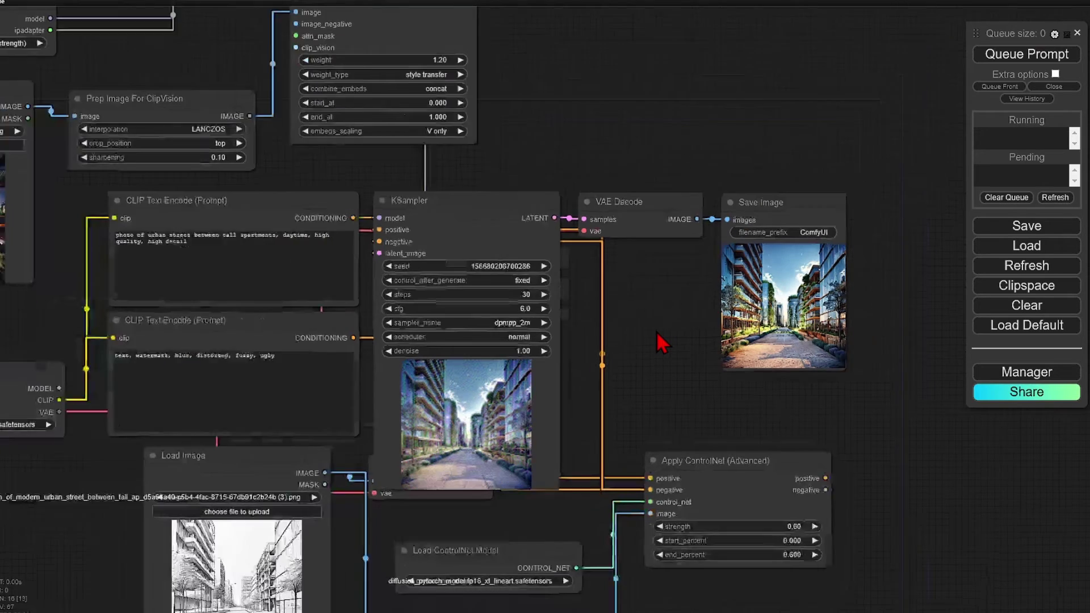
pyautogui.scroll(-1, 657, 331)
pyautogui.moveTo(656, 331); pyautogui.dragTo(798, 383)
# - Move Save Image beside the sketch and reference loaders and enlarge it to show the render
pyautogui.moveTo(868, 273); pyautogui.dragTo(178, 358)
pyautogui.moveTo(234, 497); pyautogui.dragTo(279, 498)
pyautogui.scroll(8, 37, 425)
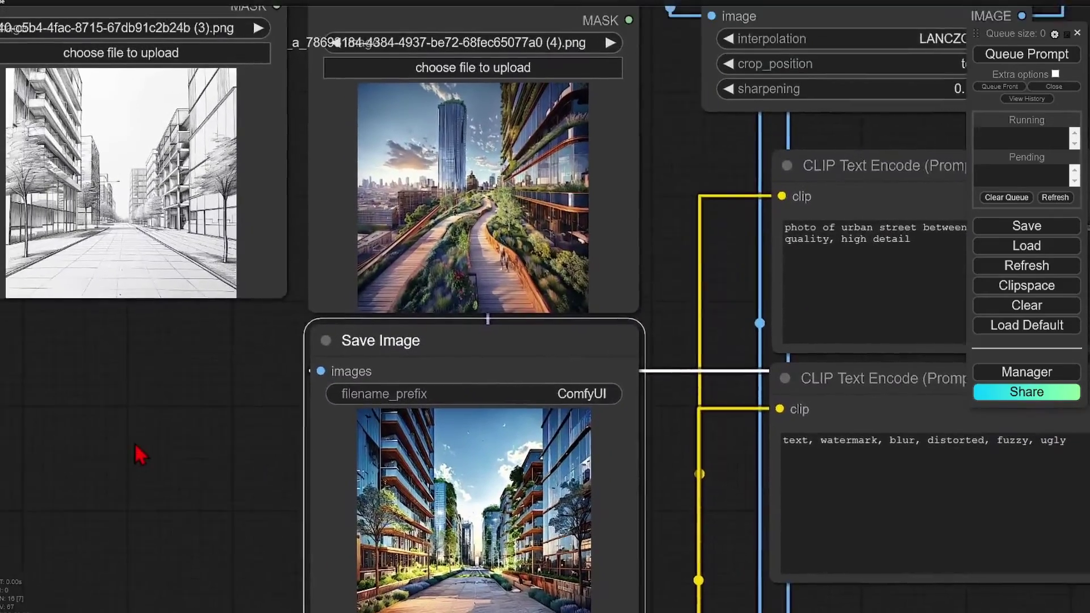
pyautogui.moveTo(138, 454); pyautogui.dragTo(166, 446)
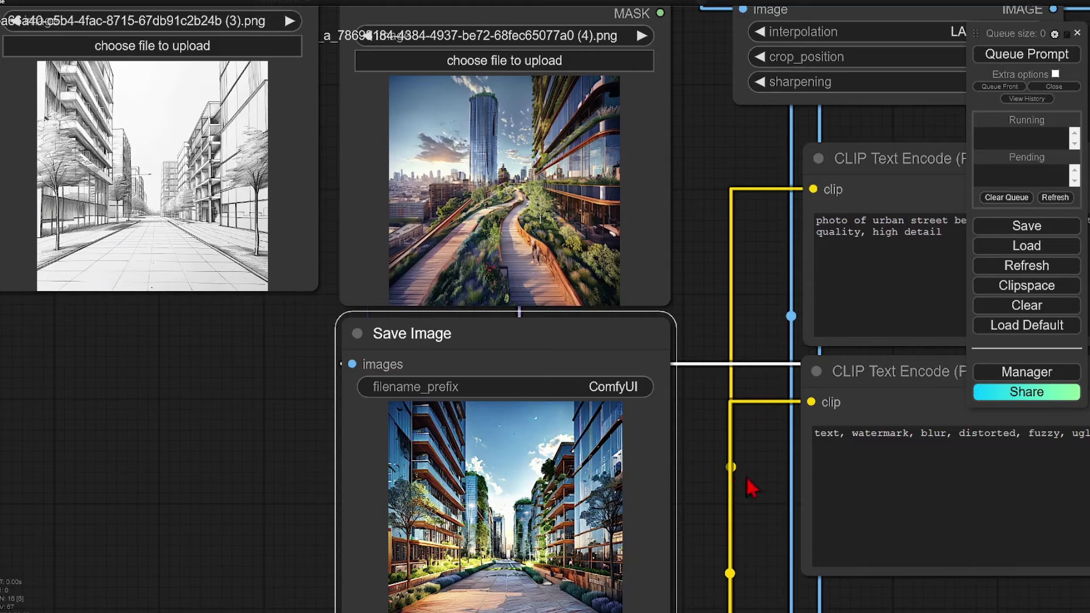
# - Set KSampler denoise to 0.8 and queue a fresh street render
pyautogui.scroll(-4, 556, 273)
pyautogui.moveTo(556, 272); pyautogui.dragTo(429, 315)
pyautogui.moveTo(829, 397); pyautogui.dragTo(744, 473)
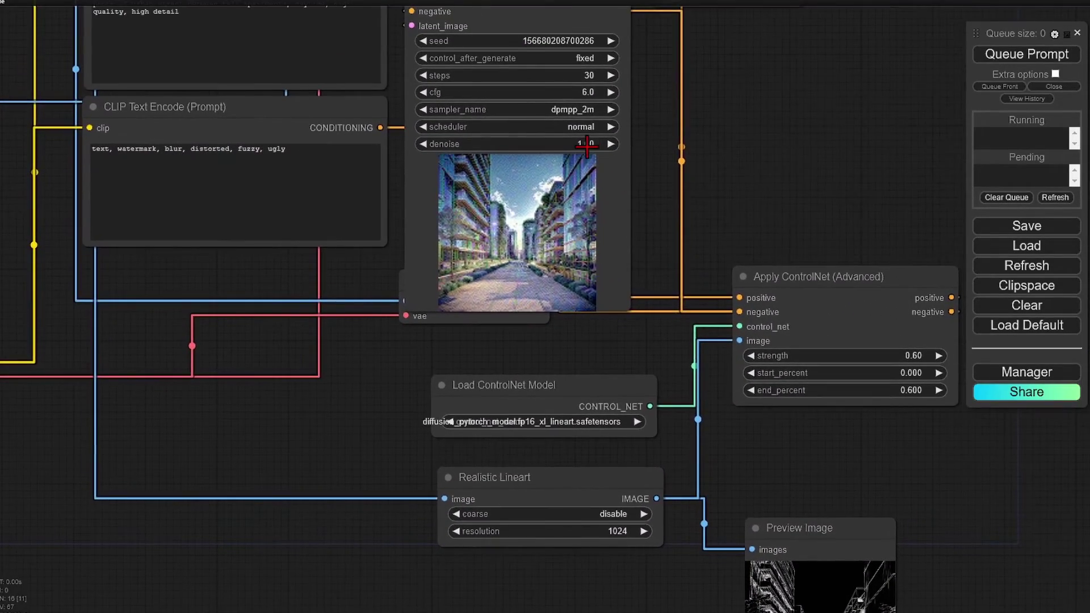
pyautogui.click(586, 144)
pyautogui.write('0.8')
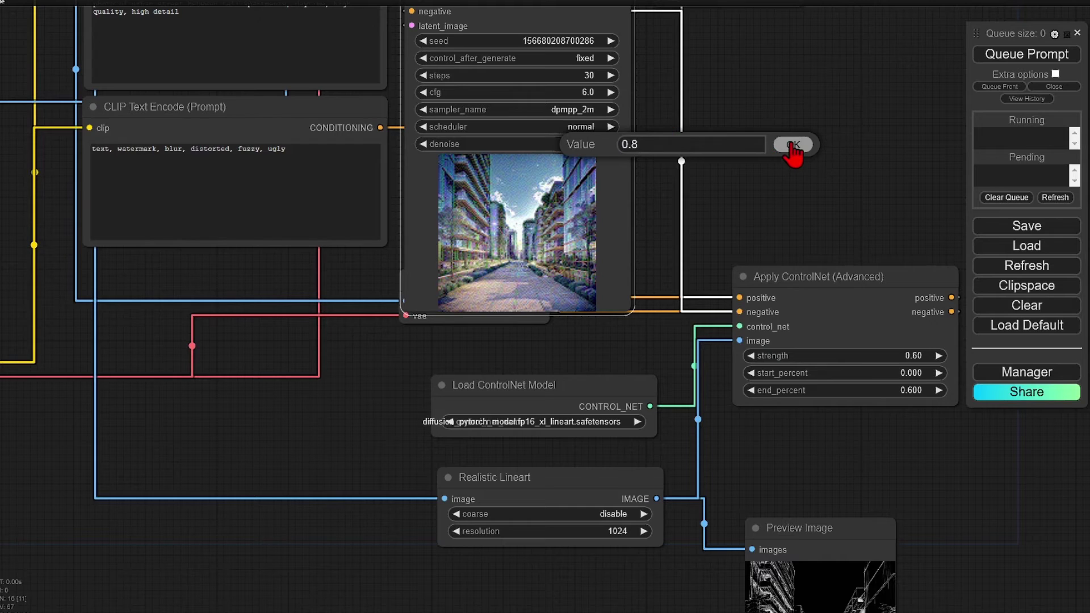
pyautogui.click(792, 145)
pyautogui.click(1031, 59)
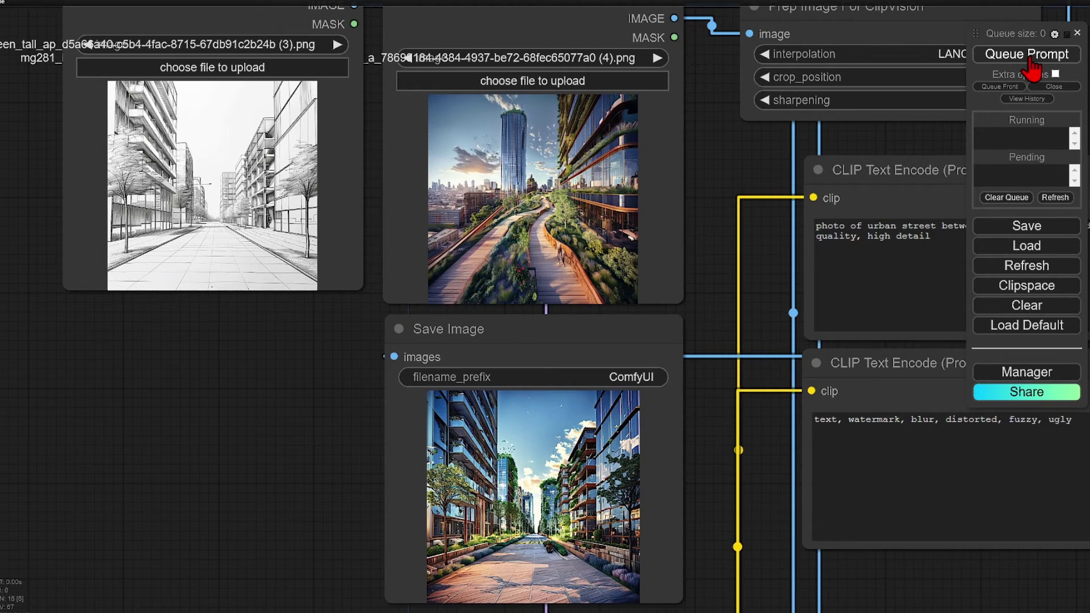
# - Bring the IPAdapter nodes into view and expand the weight_type choices
pyautogui.scroll(-3, 710, 426)
pyautogui.moveTo(747, 274); pyautogui.dragTo(494, 362)
pyautogui.scroll(3, 851, 239)
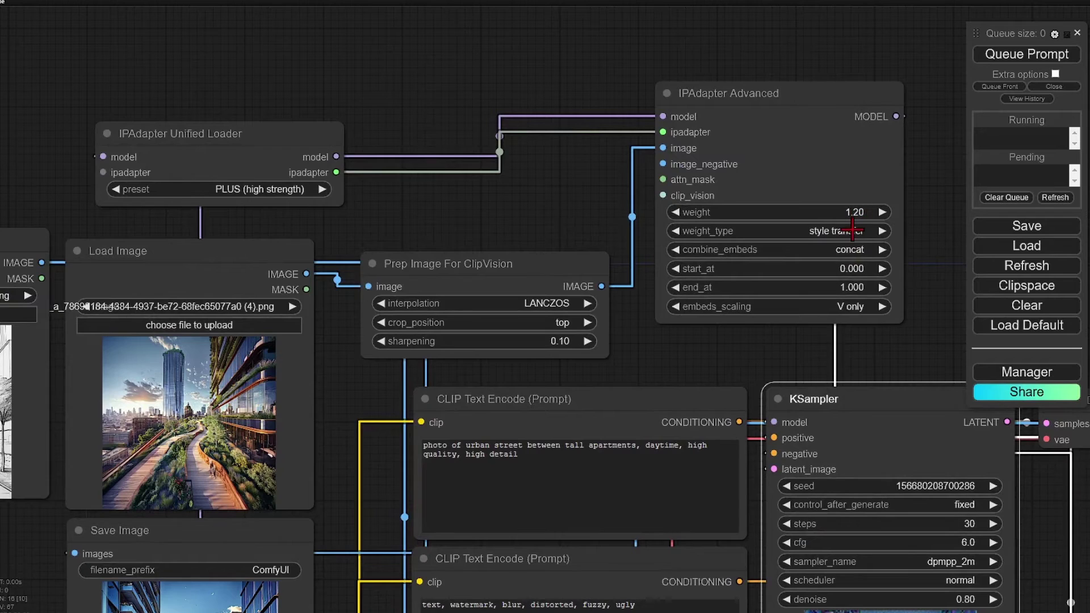
pyautogui.click(852, 230)
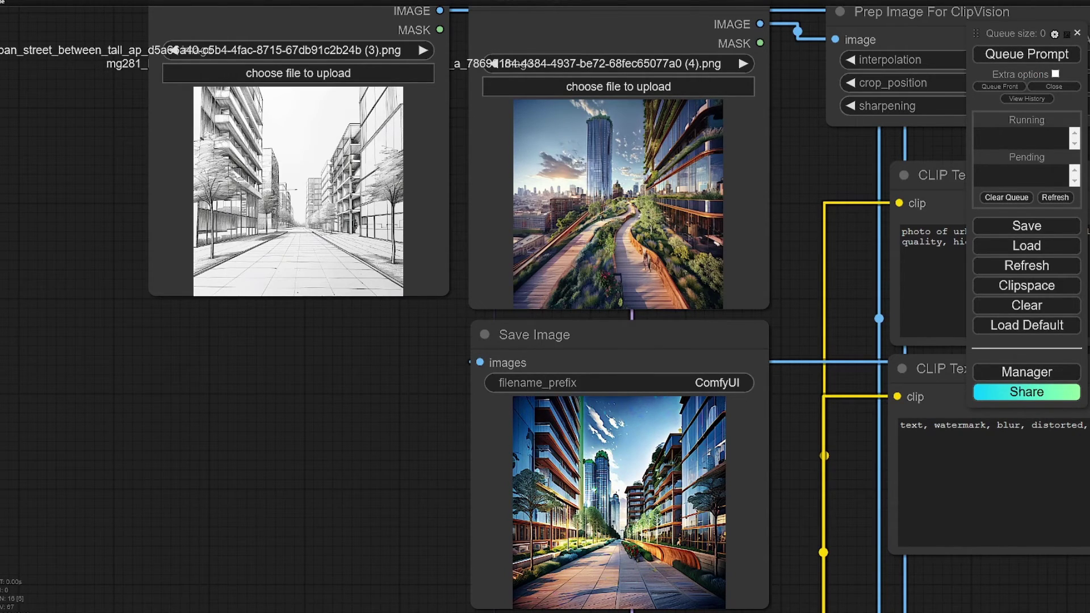
# - Set the IPAdapter Advanced weight_type to 'style transfer'
pyautogui.scroll(-5, 546, 347)
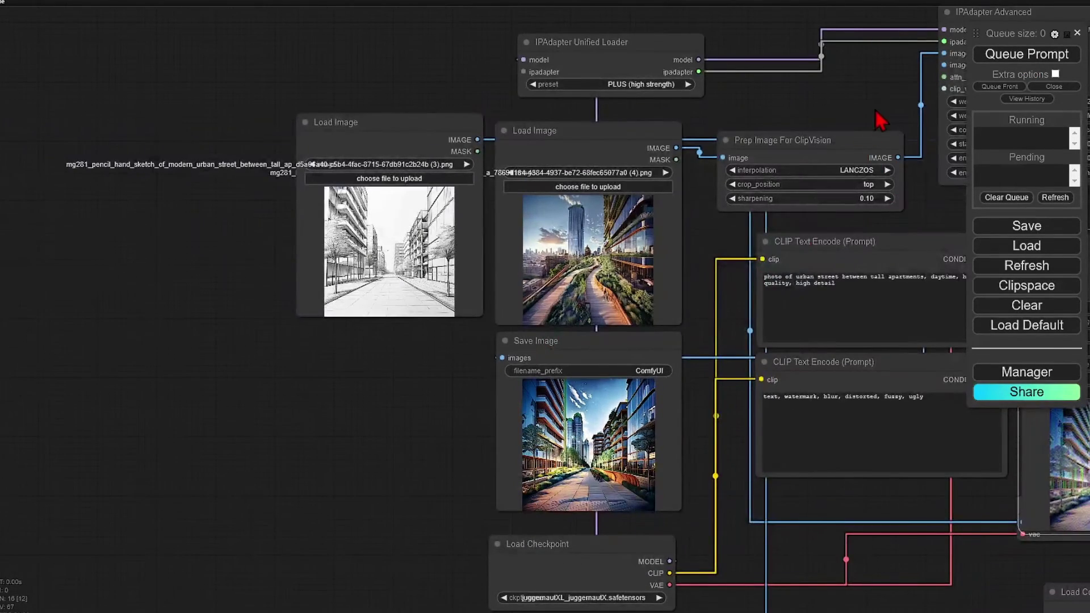
pyautogui.moveTo(876, 112); pyautogui.dragTo(601, 146)
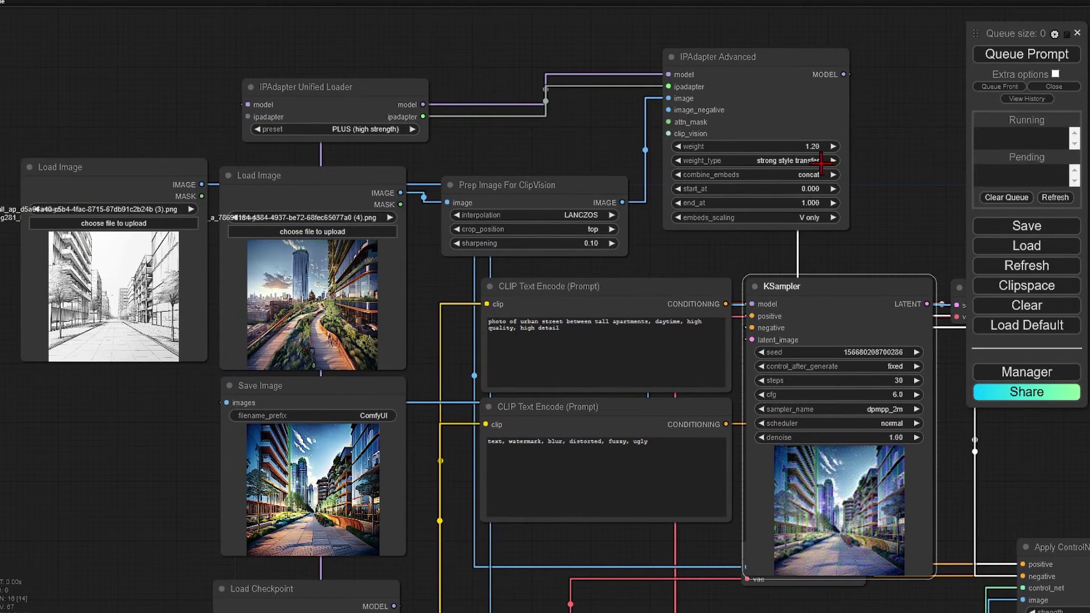
pyautogui.click(822, 161)
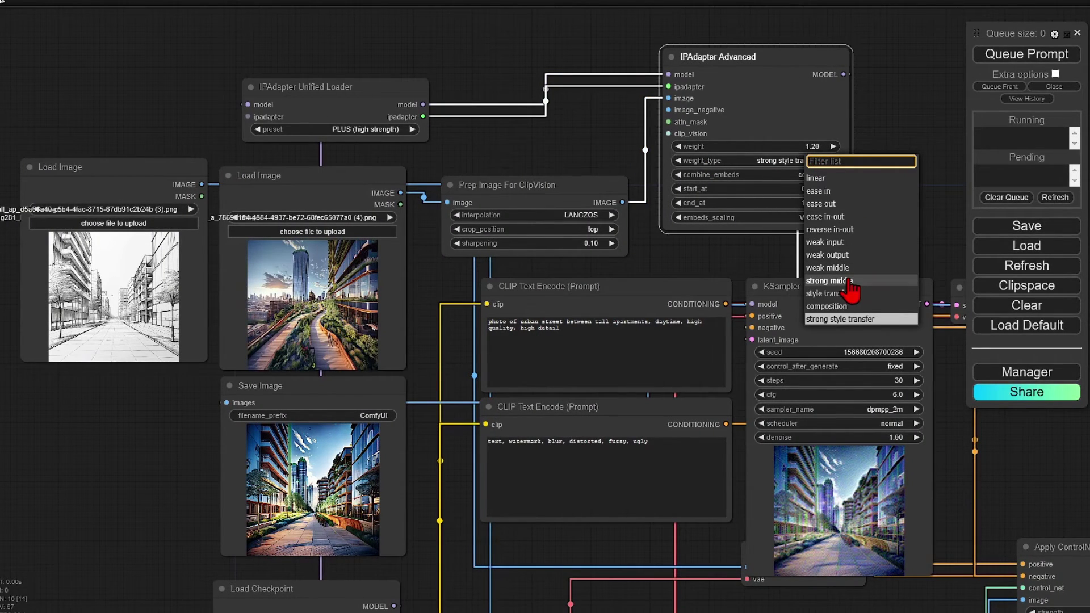
pyautogui.click(826, 293)
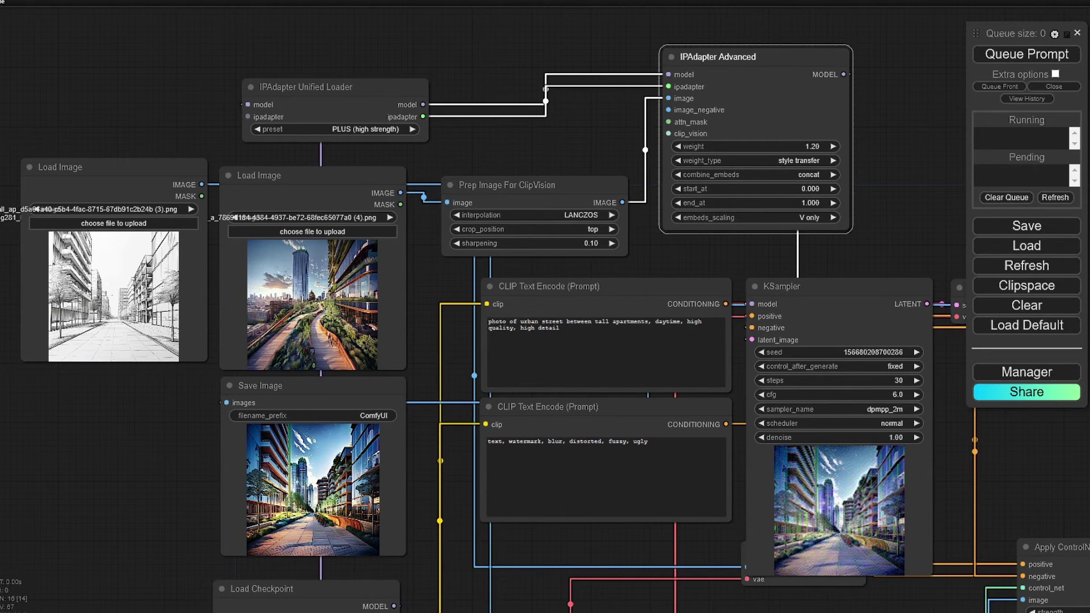
# - Load the brick apartment street photo as the reference and queue the render
pyautogui.moveTo(1089, 253); pyautogui.dragTo(335, 303)
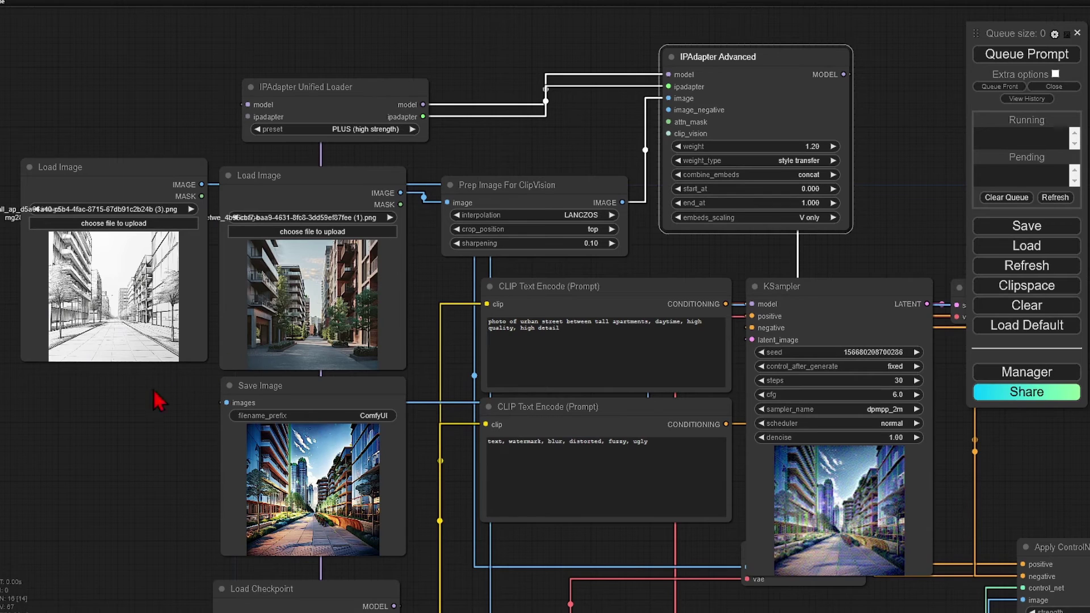
pyautogui.scroll(3, 199, 433)
pyautogui.click(1019, 54)
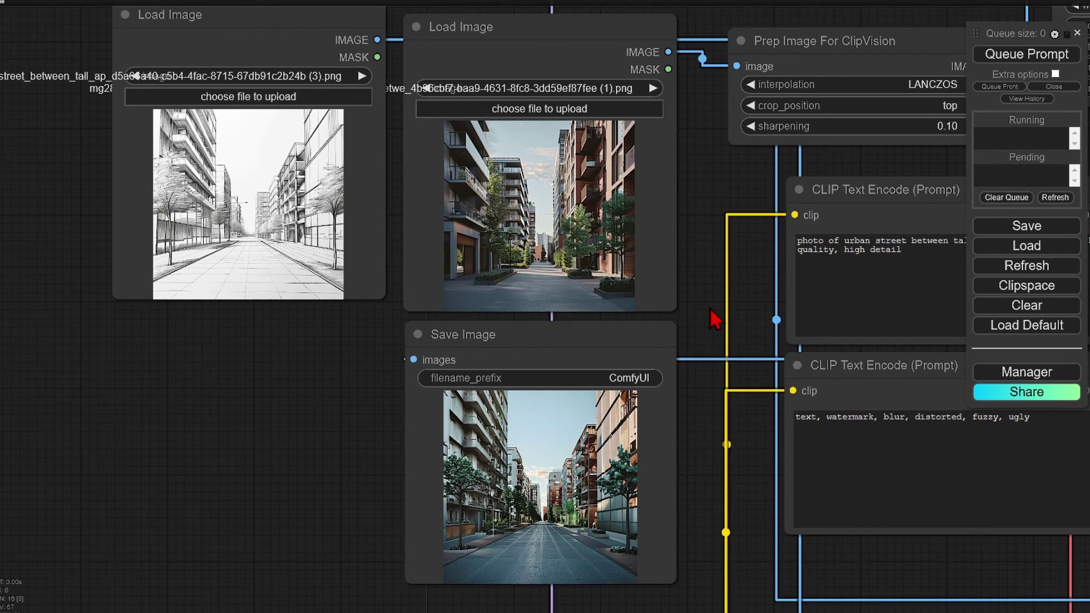
# - Load the glass-facade street photo as reference and set the IPAdapter weight to 1.00
pyautogui.moveTo(710, 309); pyautogui.dragTo(567, 148)
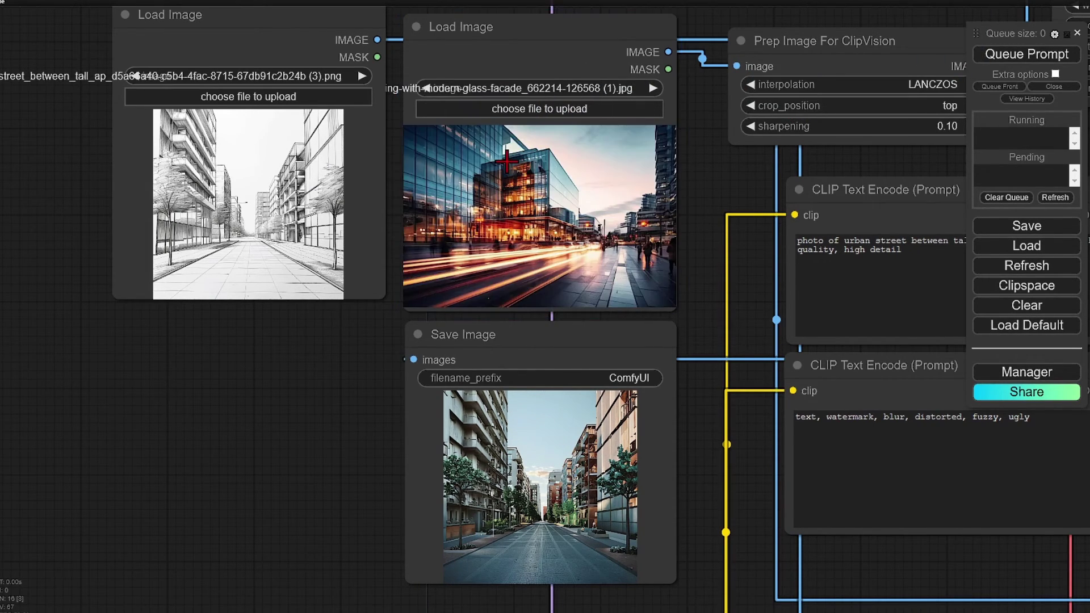
pyautogui.scroll(-2, 276, 393)
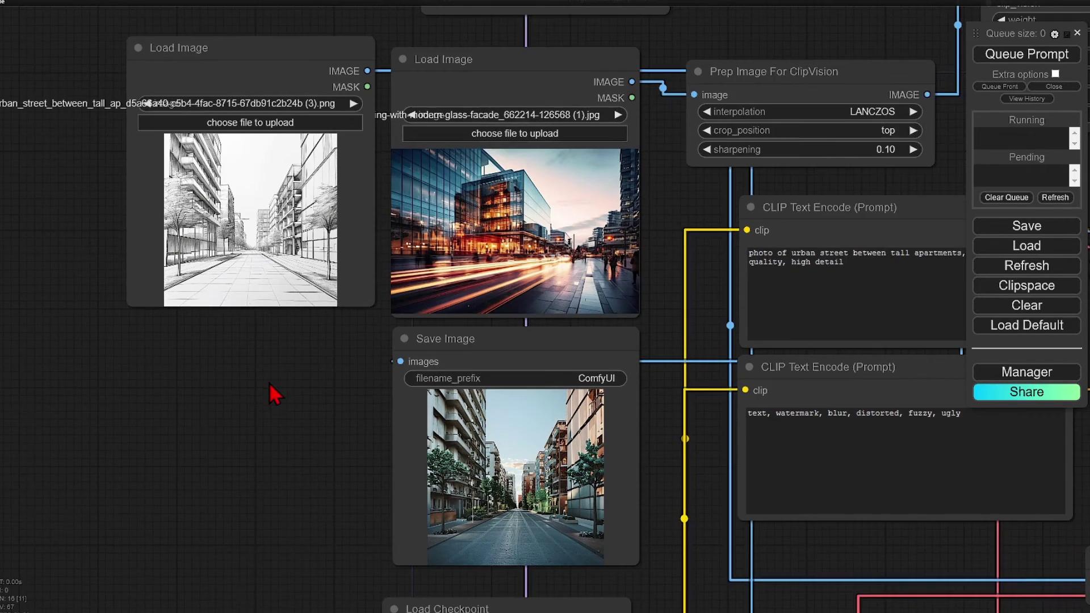
pyautogui.moveTo(272, 389); pyautogui.dragTo(59, 431)
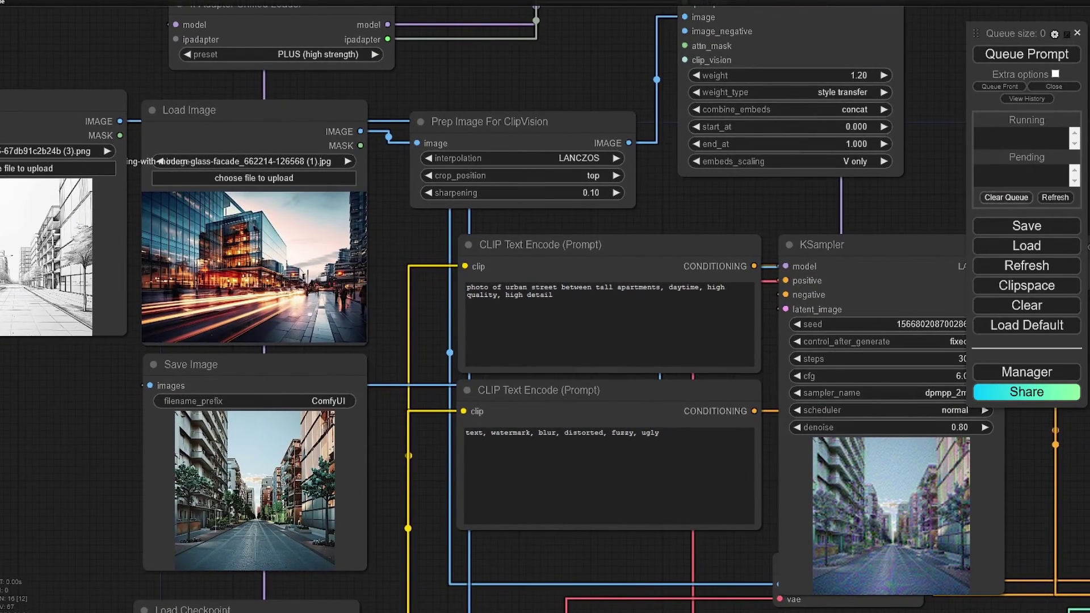
pyautogui.click(864, 75)
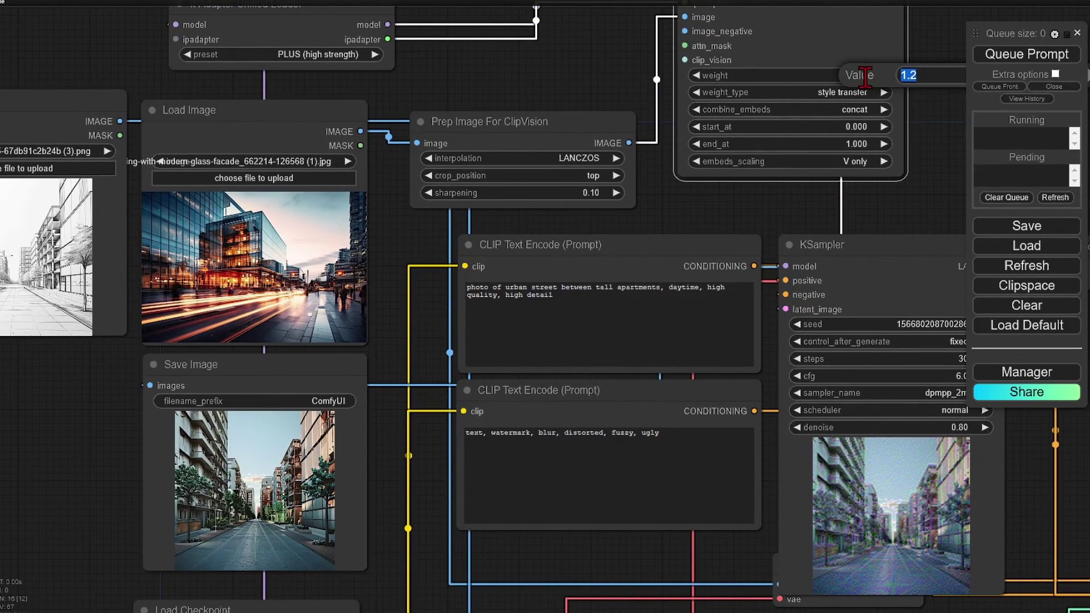
pyautogui.write('1')
pyautogui.press('Return')
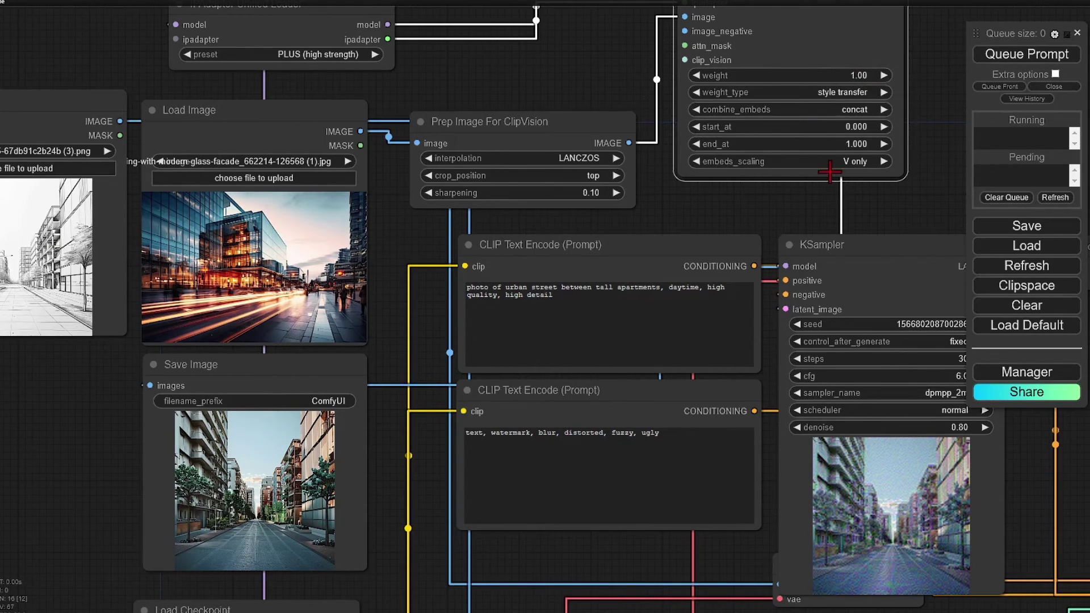
# - Replace 'daytime' with 'night time, yellow lights,' in the positive prompt and queue the render
pyautogui.doubleClick(682, 286)
pyautogui.write('night time, ')
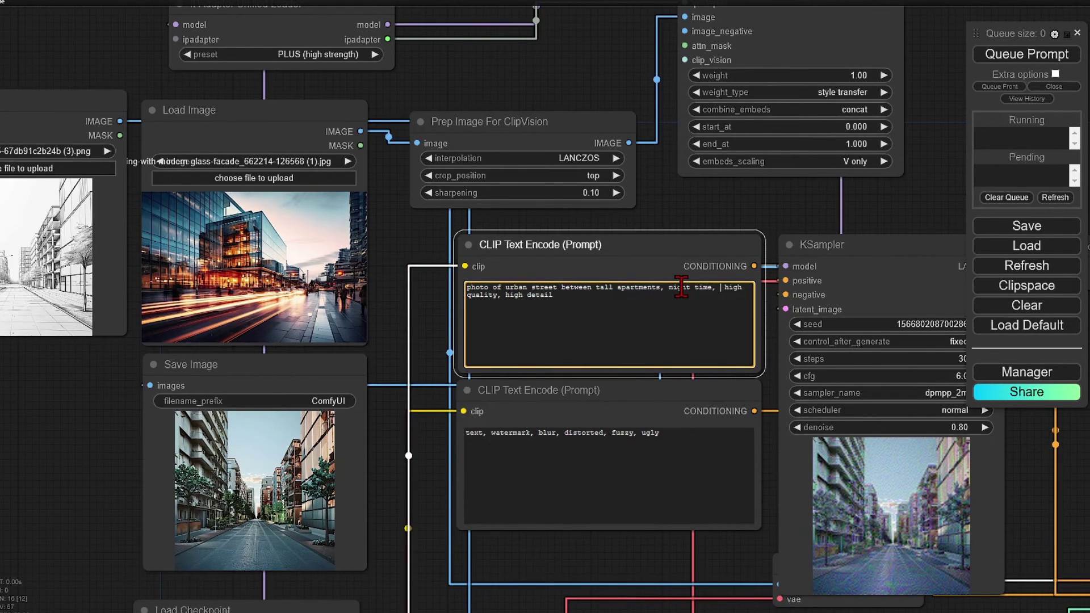
pyautogui.write('yellow lights,')
pyautogui.moveTo(38, 435); pyautogui.dragTo(262, 425)
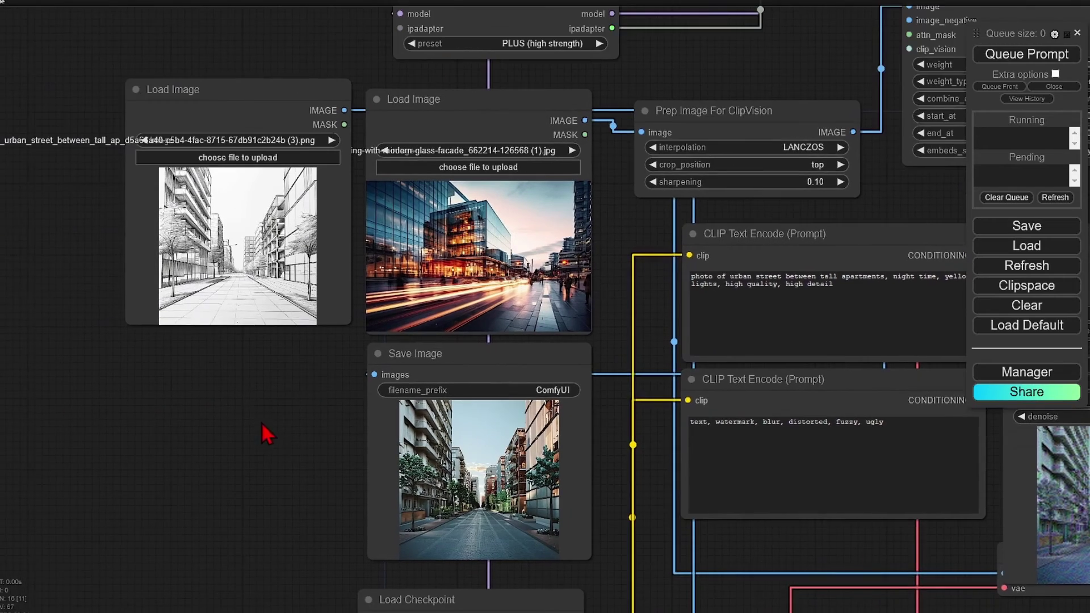
pyautogui.scroll(3, 261, 422)
pyautogui.click(1043, 57)
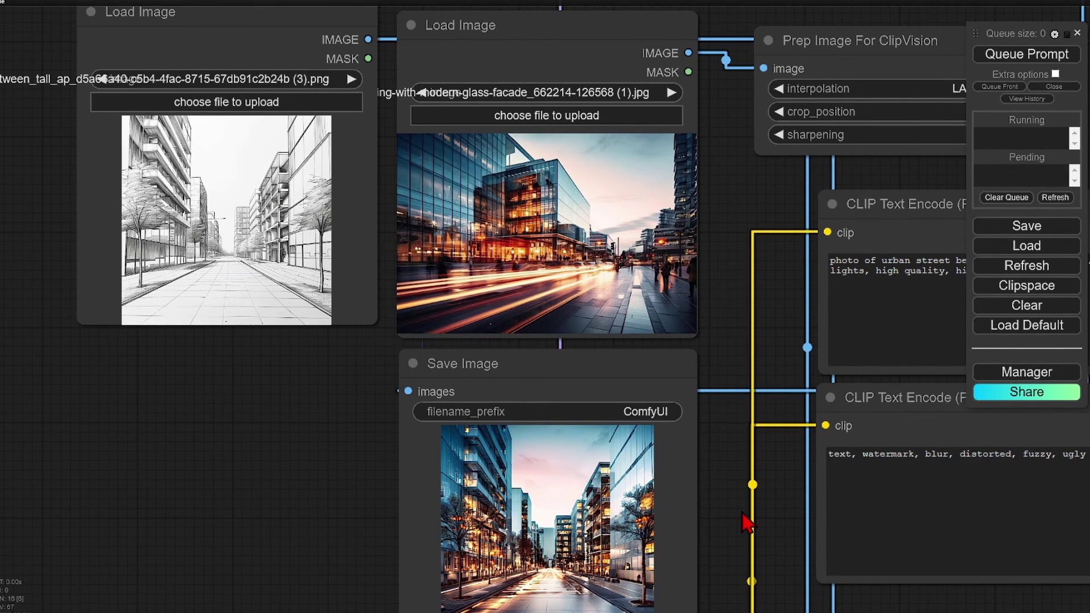
# - Load the snowy night street photo as reference and replace 'yellow lights' with 'snowing' in the prompt
pyautogui.moveTo(929, 26); pyautogui.dragTo(507, 229)
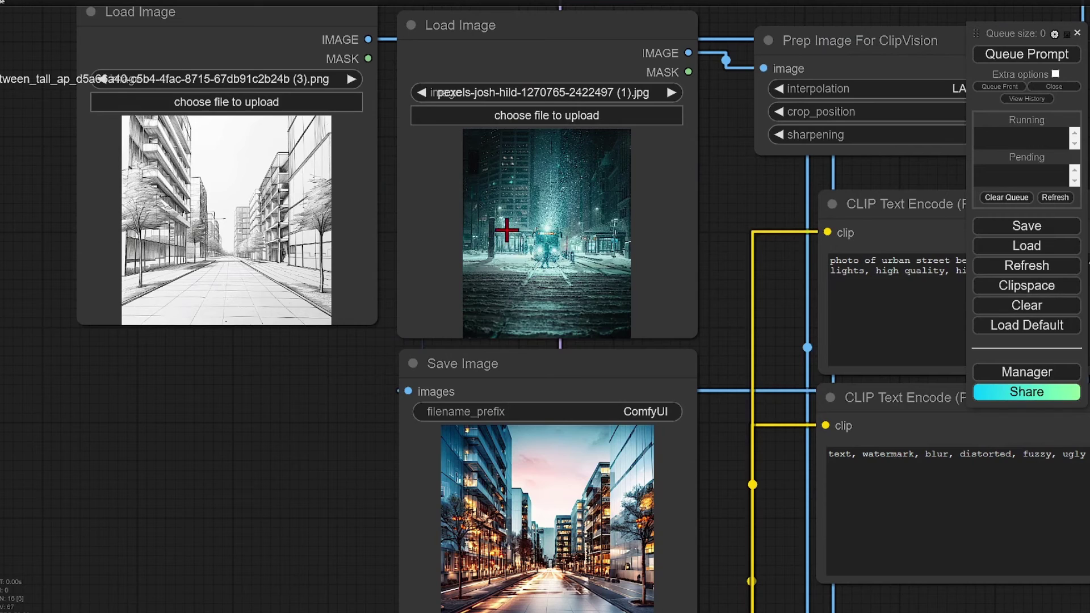
pyautogui.moveTo(782, 311); pyautogui.dragTo(498, 312)
pyautogui.click(900, 253)
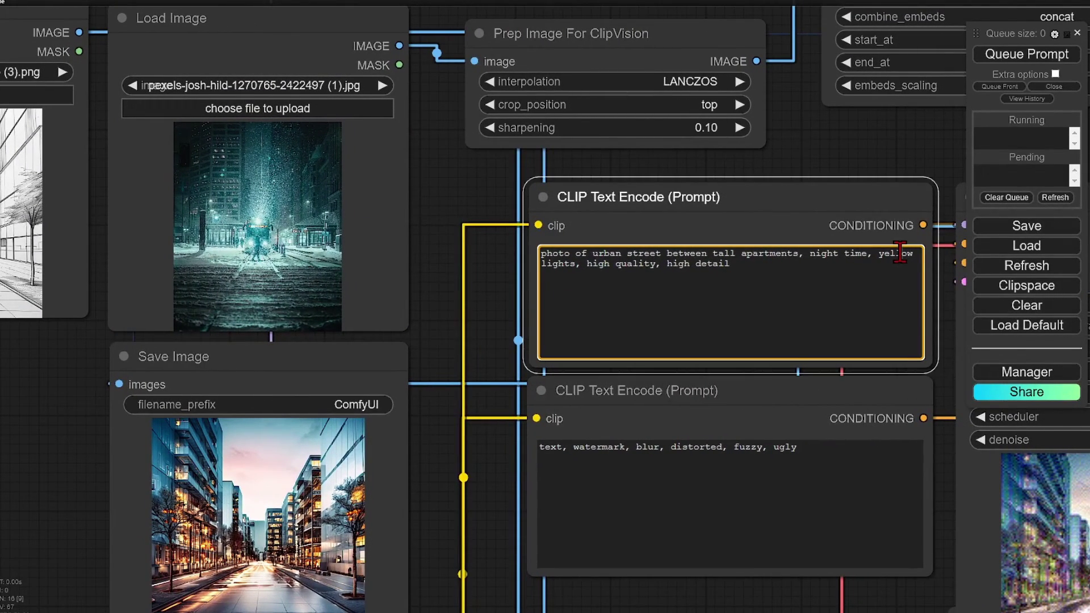
pyautogui.doubleClick(900, 253)
pyautogui.press('BackSpace')
pyautogui.doubleClick(888, 252)
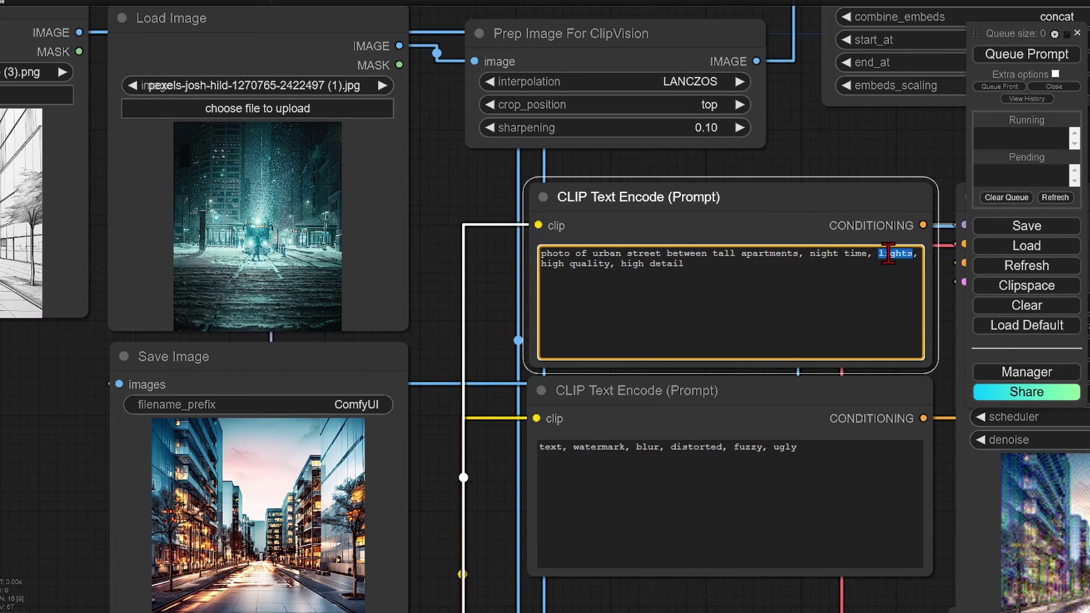
pyautogui.write('snowing')
# - Lower the IPAdapter weight below 1, entering 0.8
pyautogui.scroll(-2, 888, 253)
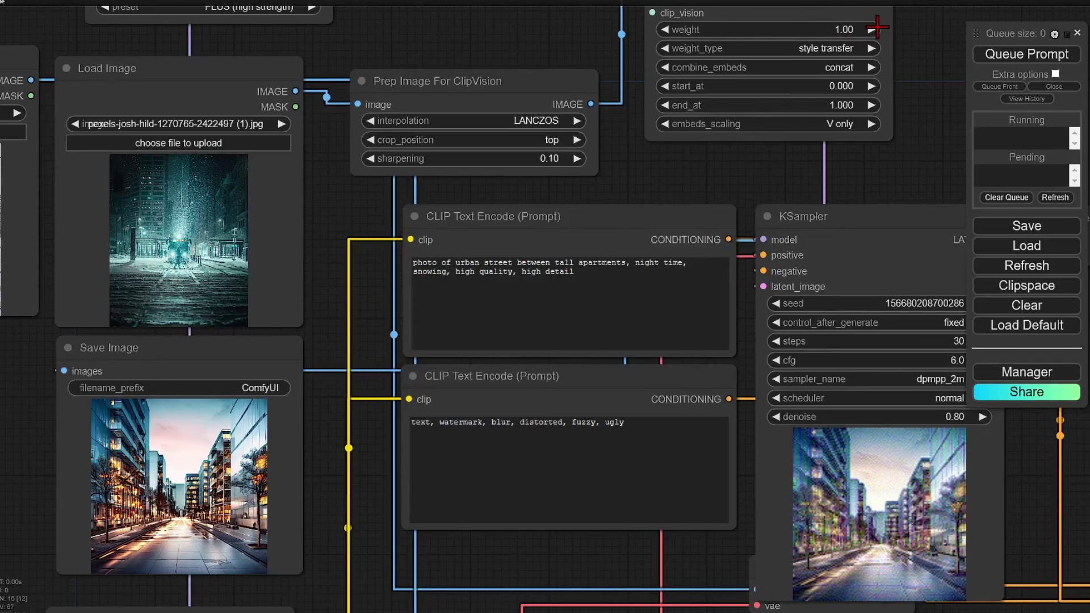
pyautogui.click(858, 33)
pyautogui.write('0.8')
pyautogui.press('Return')
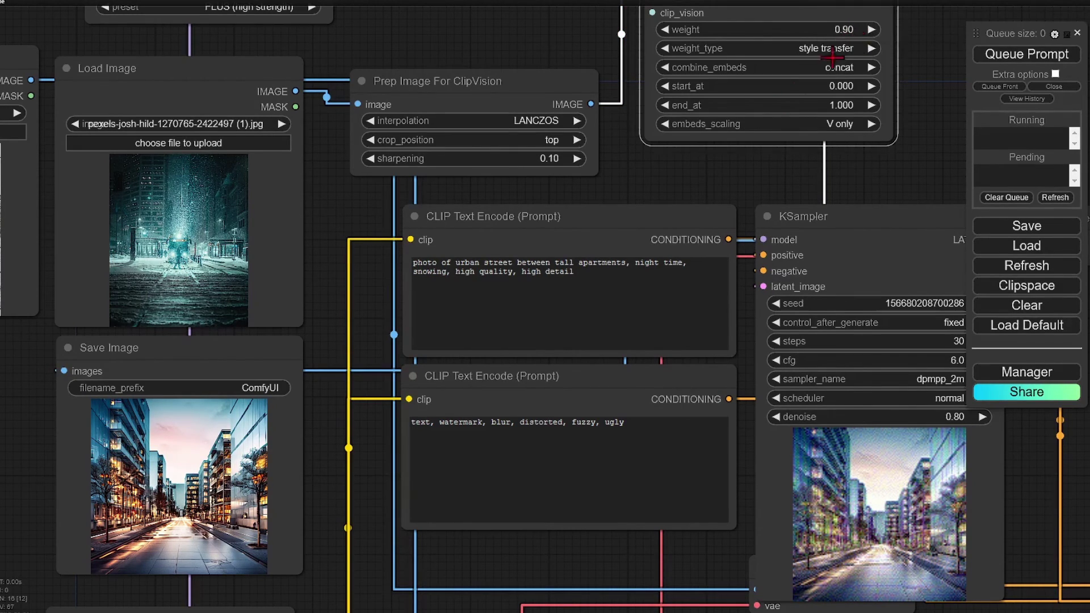
pyautogui.moveTo(6, 385); pyautogui.dragTo(385, 341)
pyautogui.scroll(1, 385, 341)
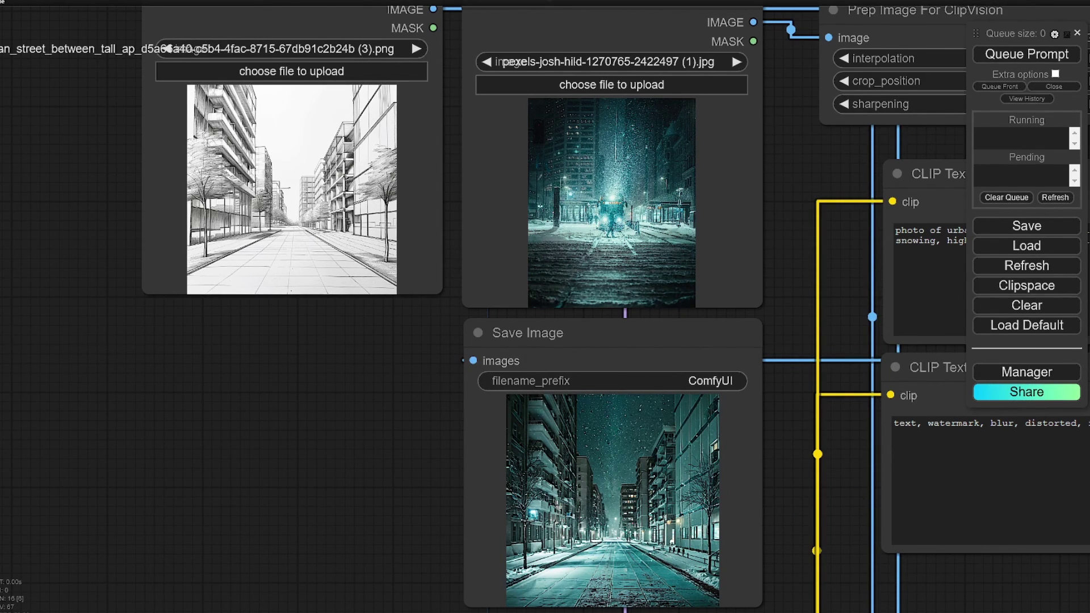
# - Load the watercolour street painting as reference and change 'photo' to 'watercolour drawing' in the prompt
pyautogui.moveTo(756, 3); pyautogui.dragTo(616, 176)
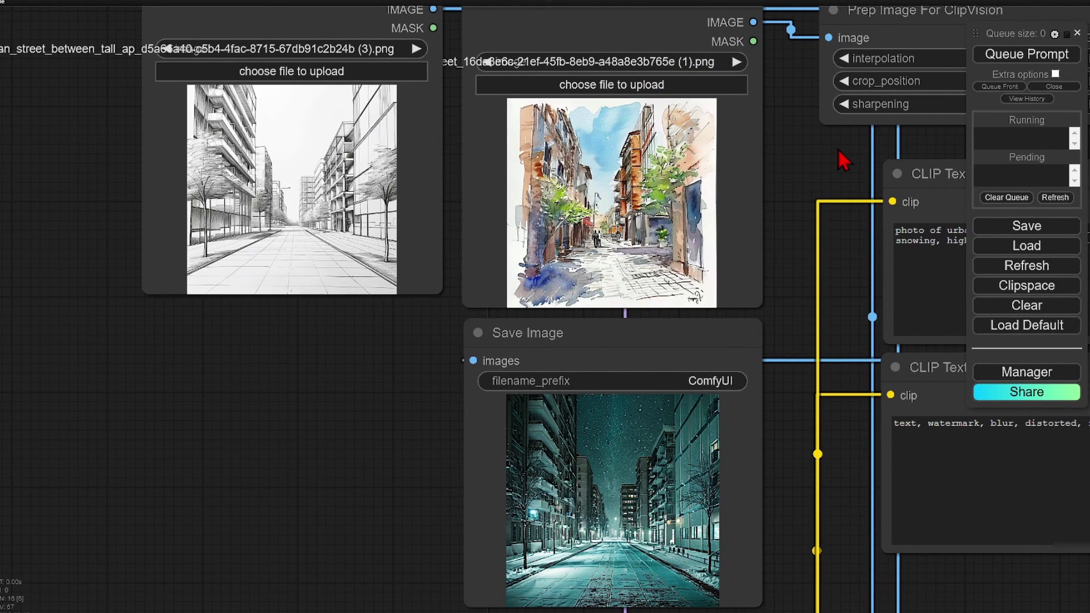
pyautogui.moveTo(836, 148); pyautogui.dragTo(517, 153)
pyautogui.doubleClick(581, 230)
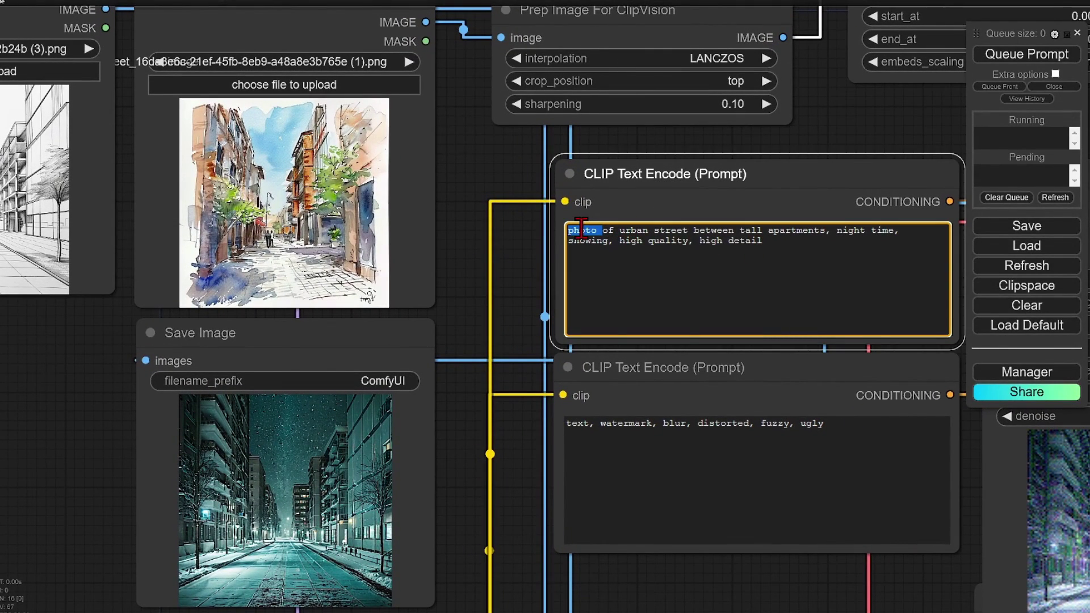
pyautogui.write('watercolour drawing')
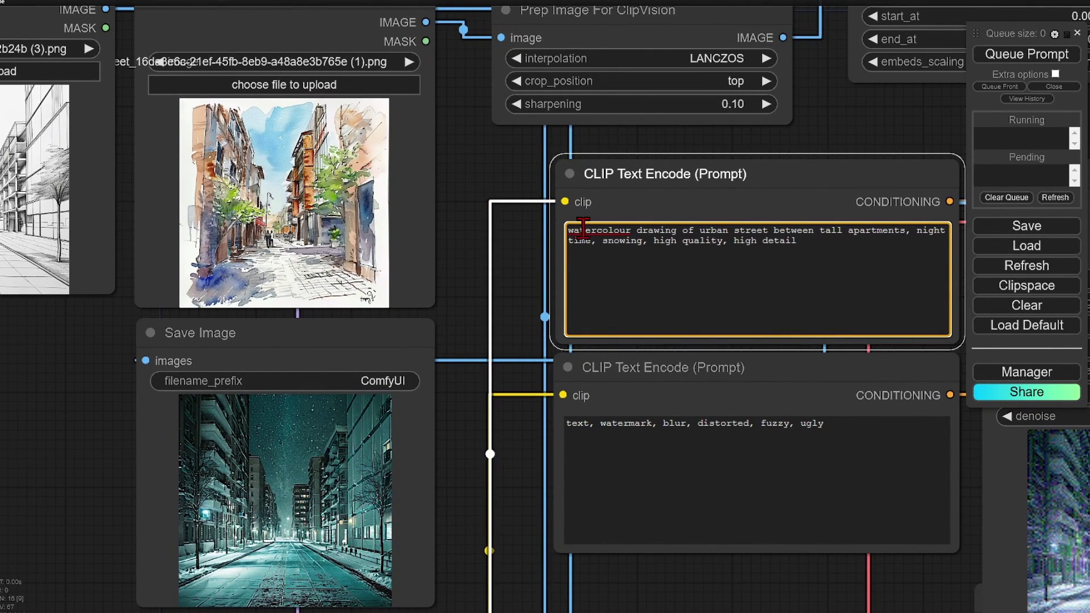
# - Delete 'night time, snowing' from the prompt and queue the watercolour render
pyautogui.moveTo(907, 230); pyautogui.dragTo(640, 241)
pyautogui.press('BackSpace')
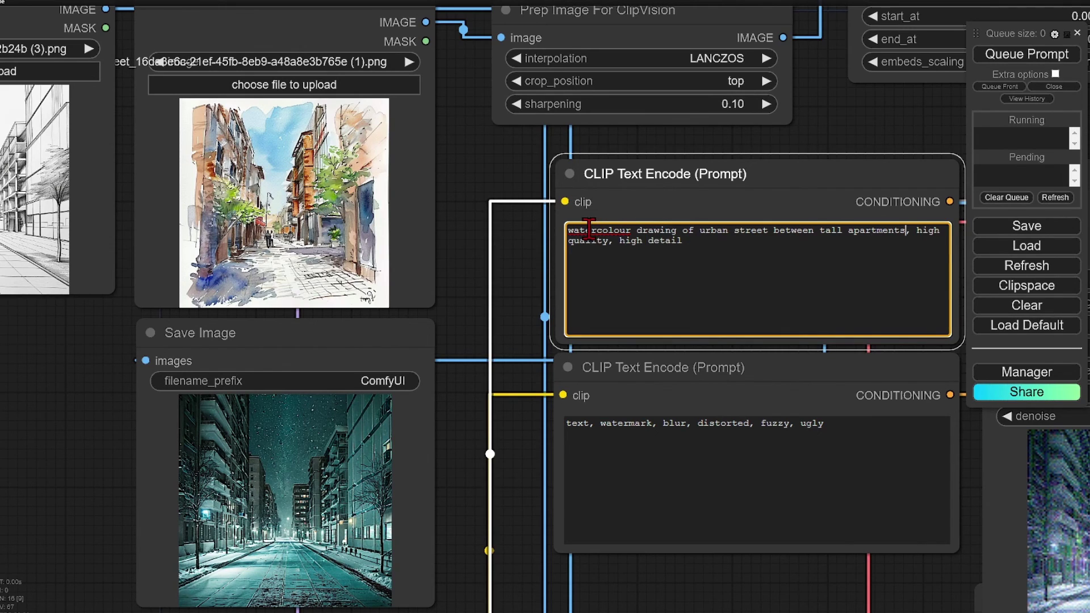
pyautogui.click(1027, 57)
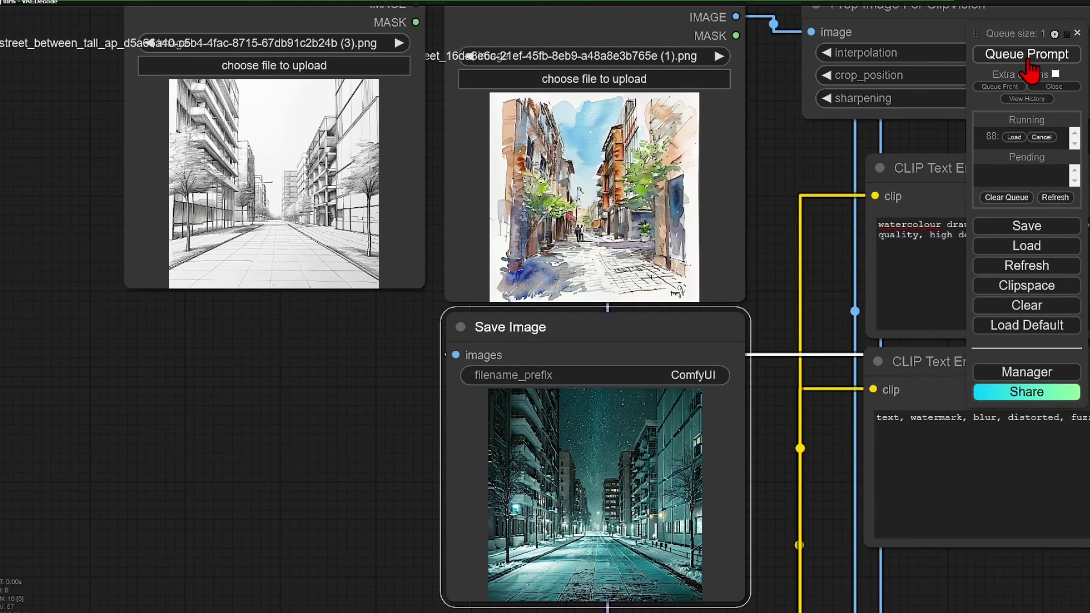